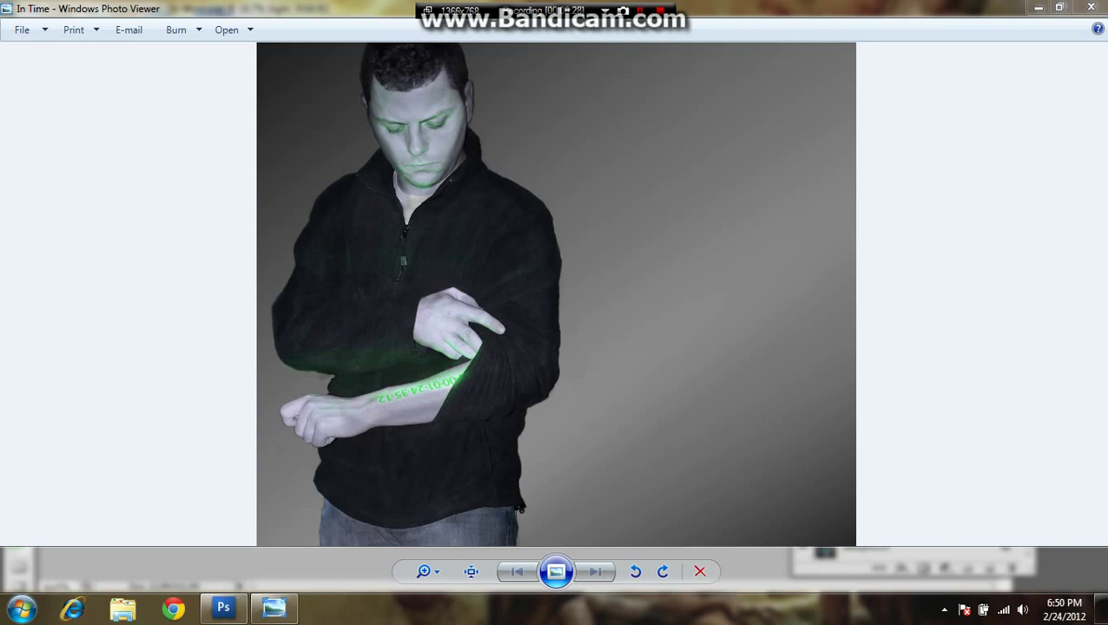
Switch to Photoshop, show the Background copy 3 cut-out and hide the original Background layer.
left_click(223, 608)
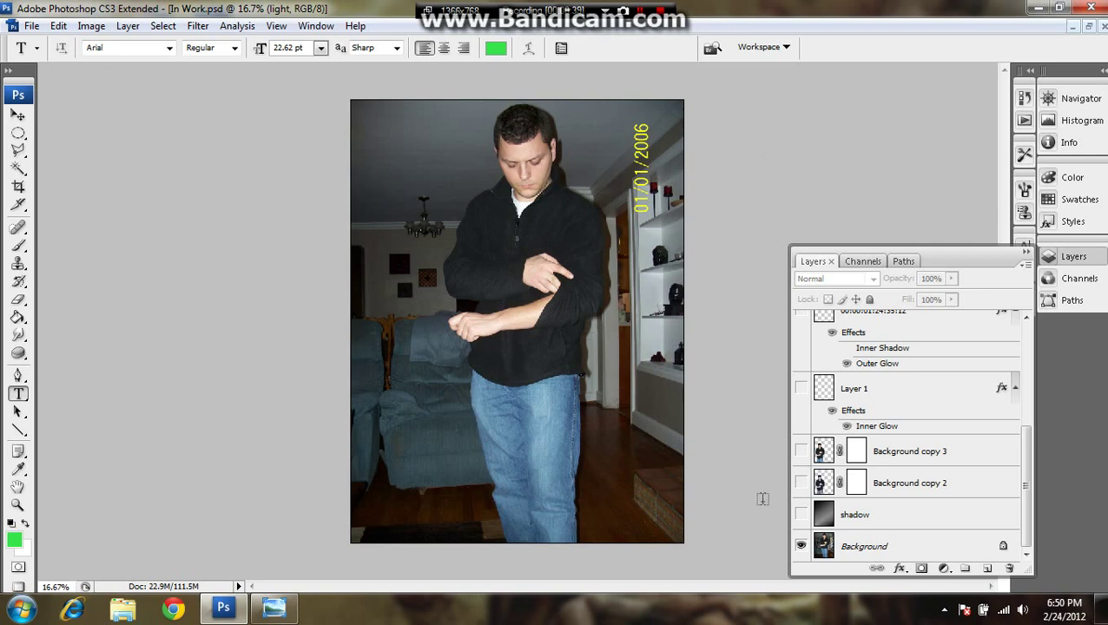
left_click(800, 451)
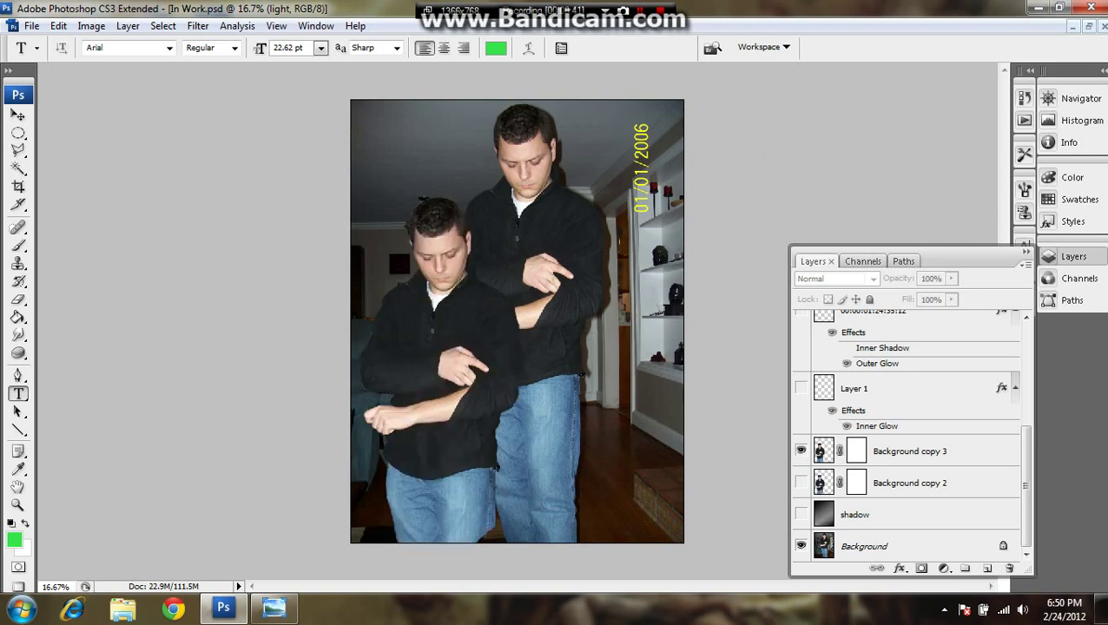
left_click(800, 547)
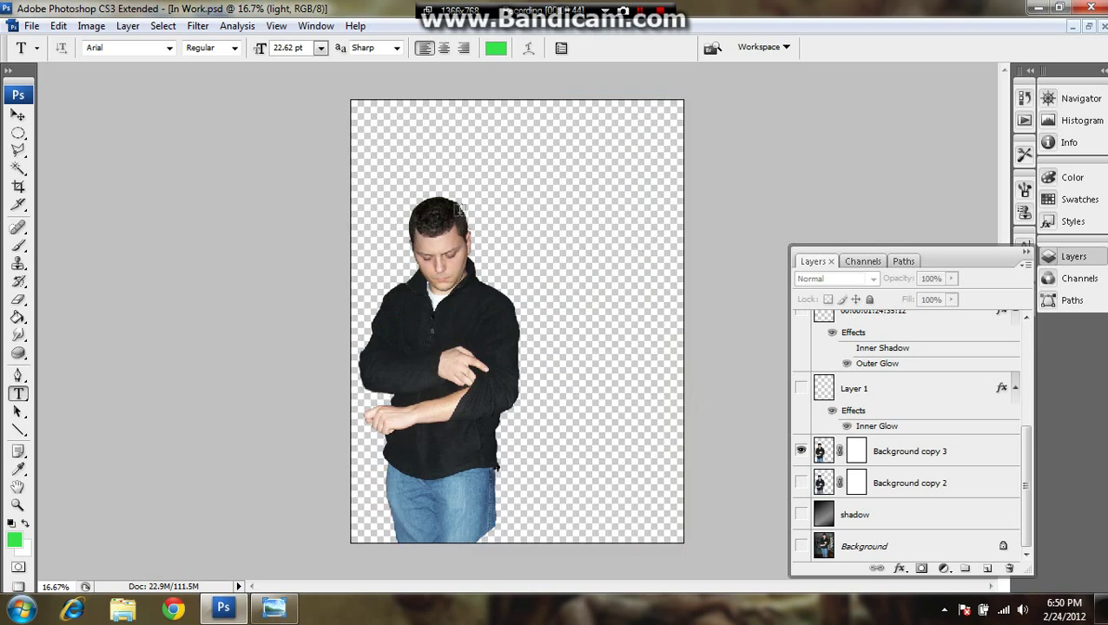
key("ctrl+plus")
key("ctrl+plus")
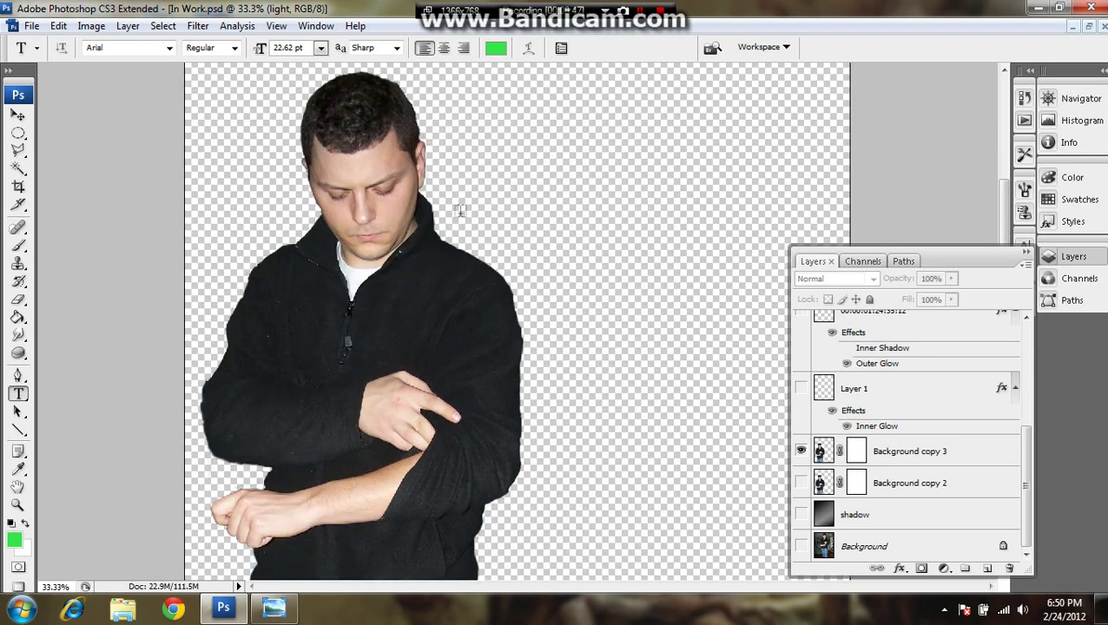
Show the desaturated Background copy 2 cut-out in place of Background copy 3, with the Sponge tool selected.
left_click(19, 352)
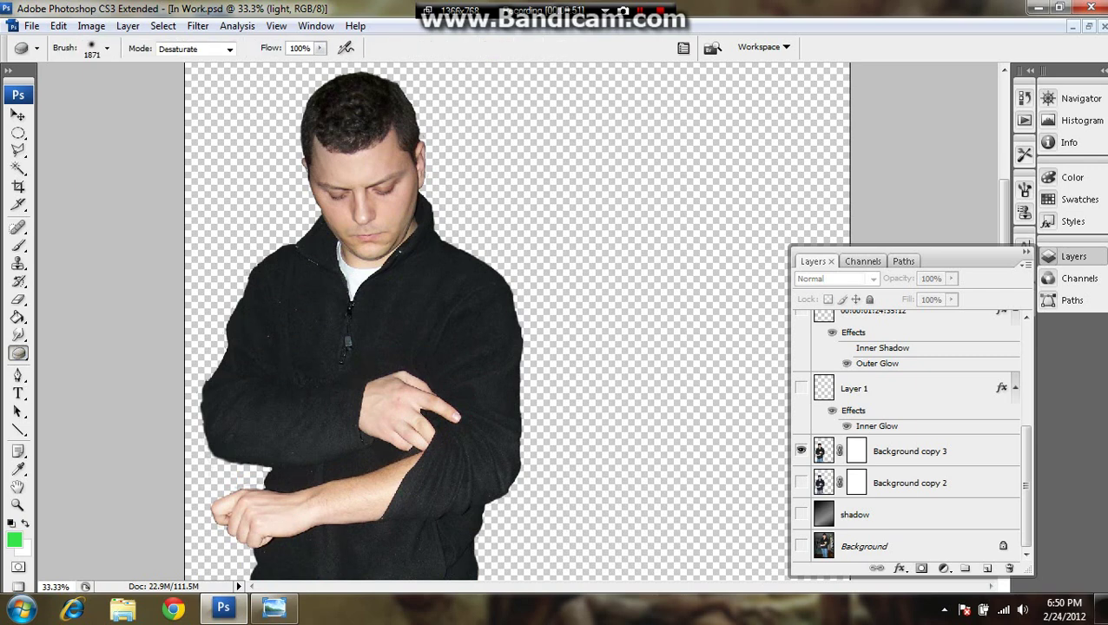
left_click(801, 482)
left_click(800, 451)
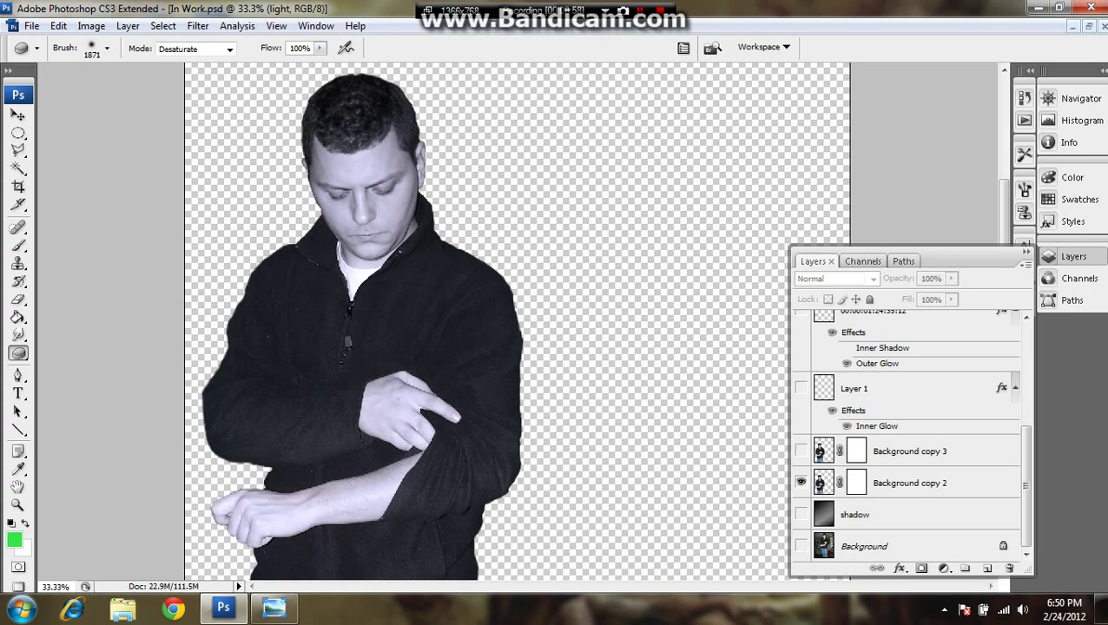
Add a new layer above the light layer and draw a wide text box across the man's forearm.
scroll(908, 434, "up", 4)
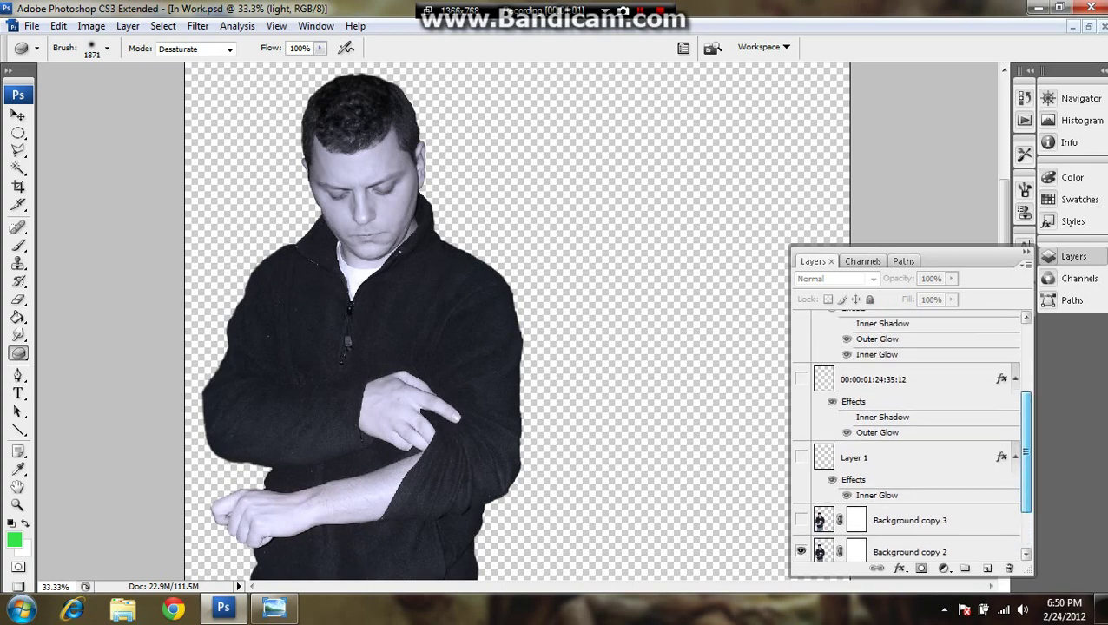
left_click(988, 568)
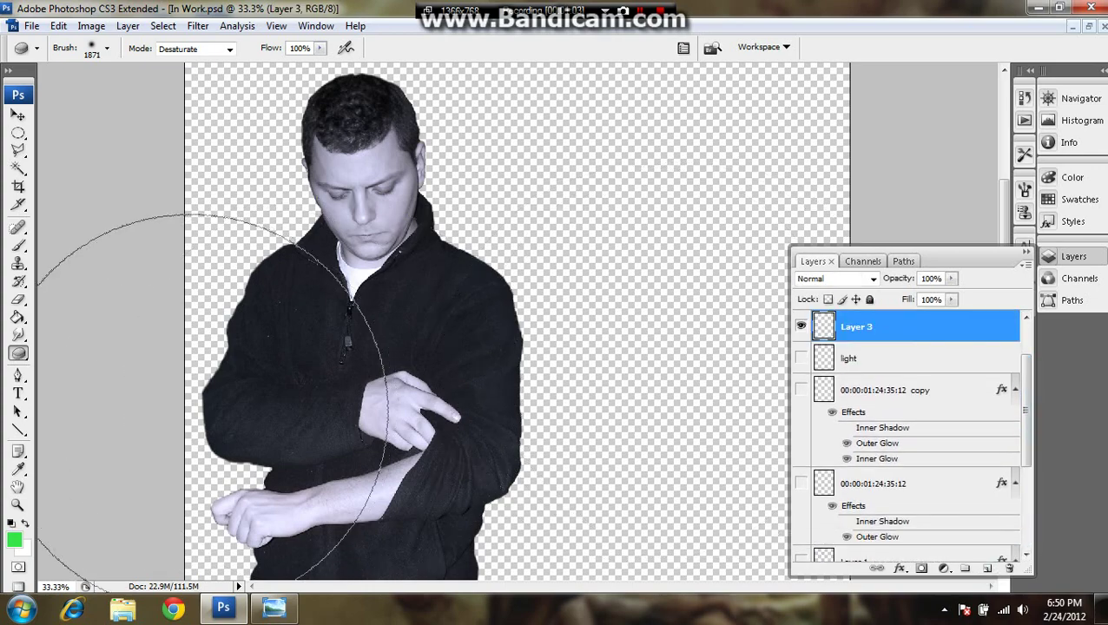
left_click(18, 392)
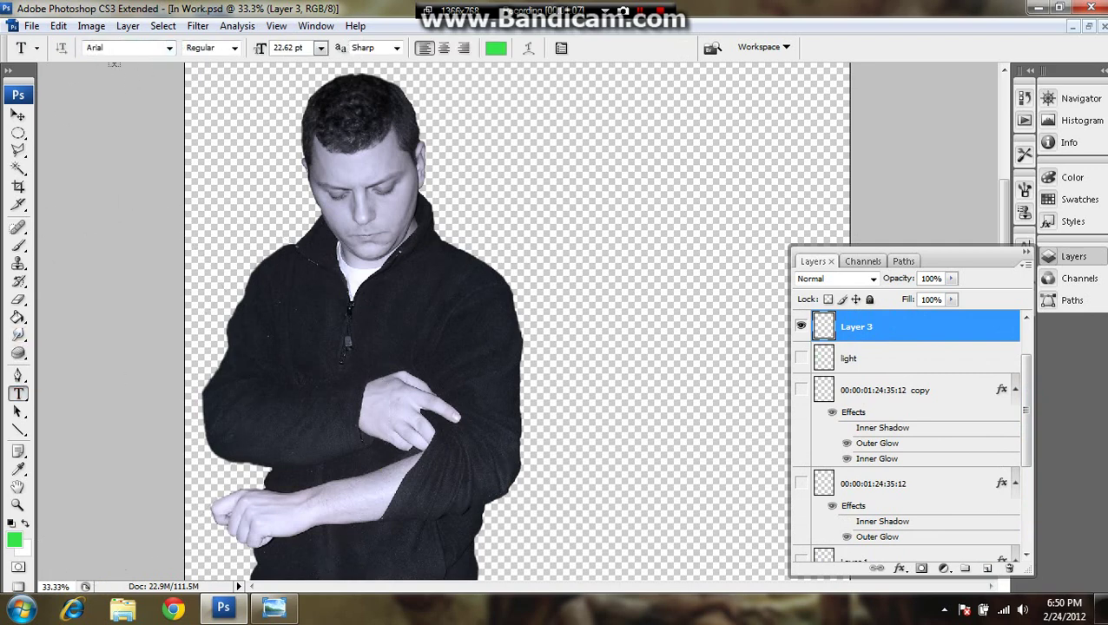
left_click_drag(284, 399, 685, 479)
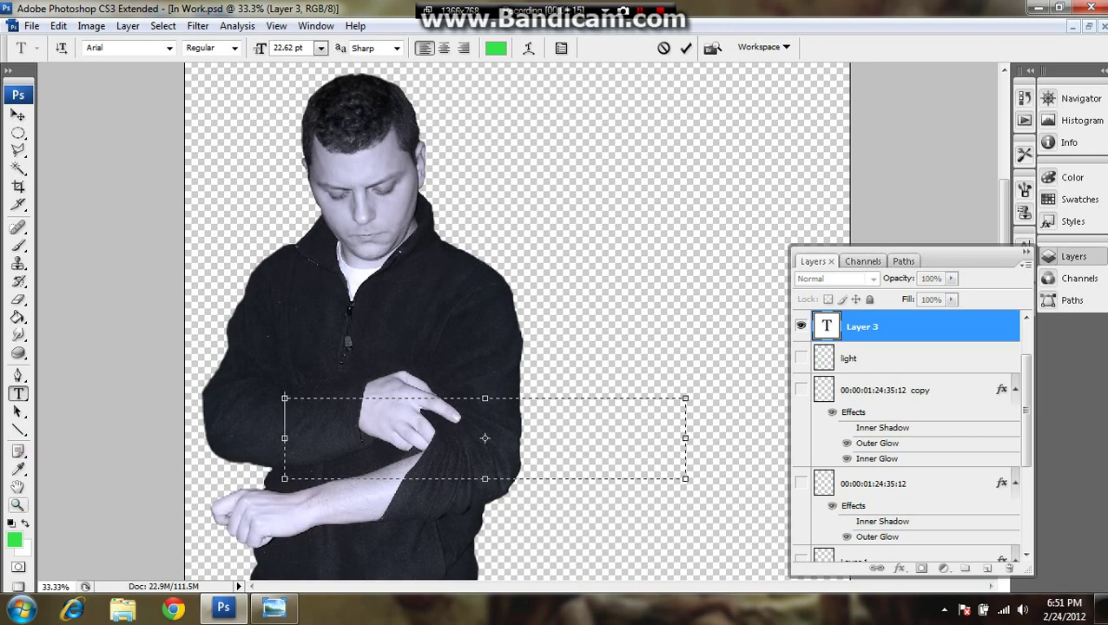
Set the foreground colour to a brighter green for the text.
left_click(15, 540)
mouse_move(740, 218)
left_mouse_down()
mouse_move(678, 204)
mouse_move(740, 185)
left_mouse_up()
key("Return")
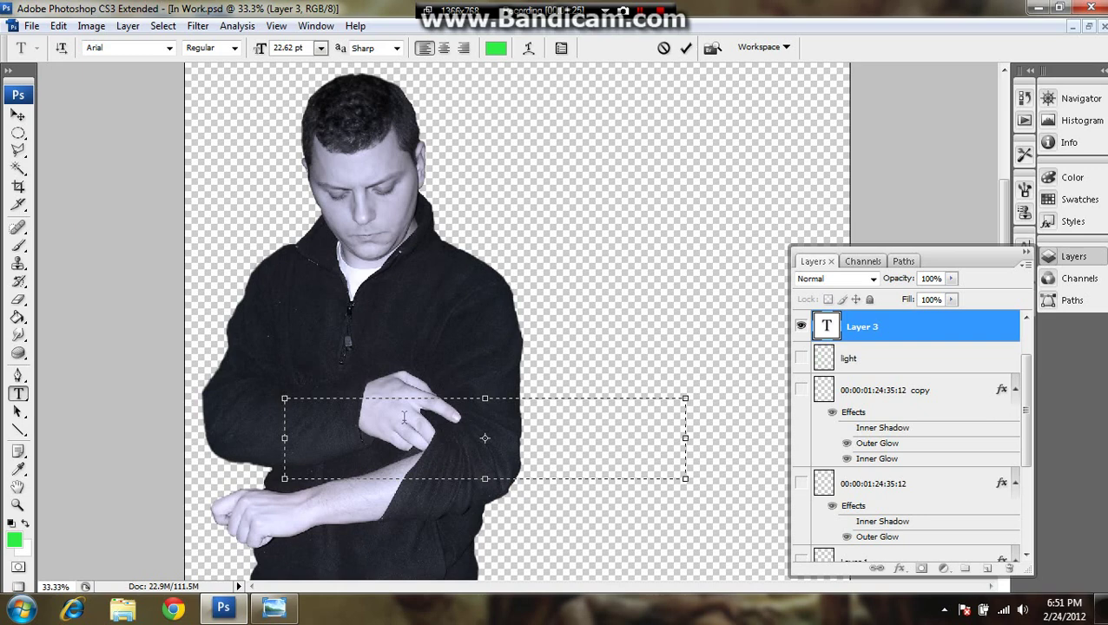
Enter the countdown text 00:00:01:41:25:10 in the text box and commit it.
type("00")
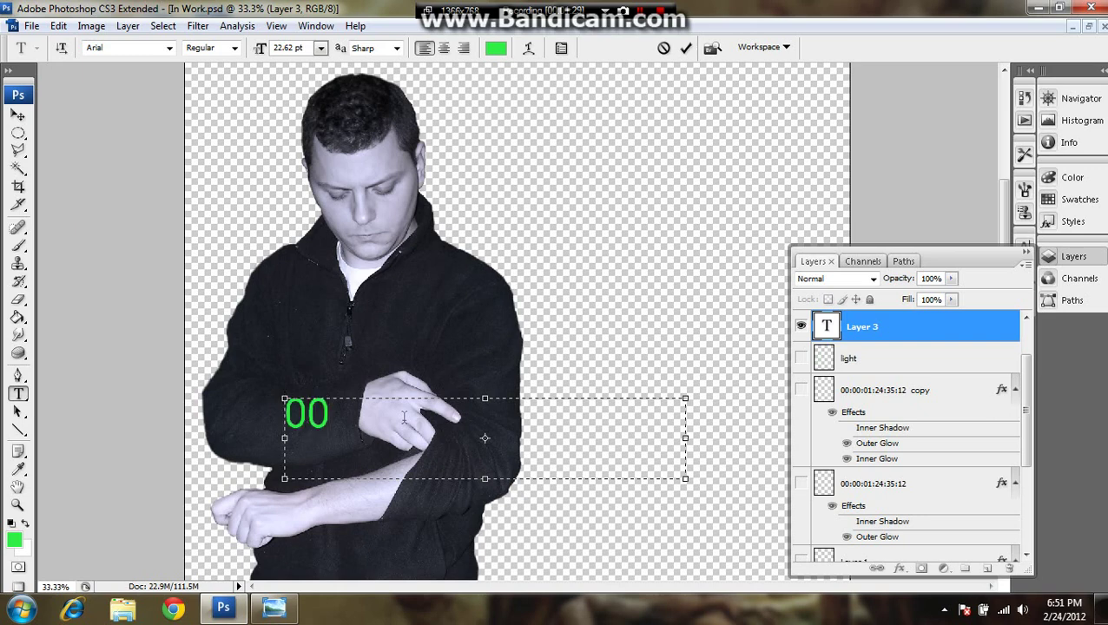
type(":00:")
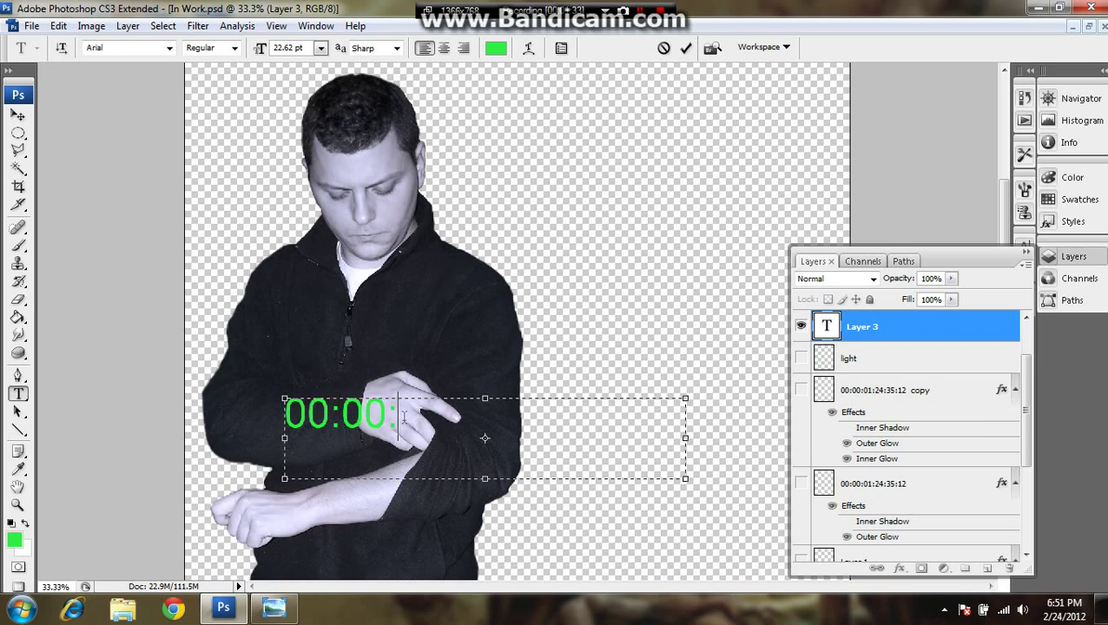
type("01:")
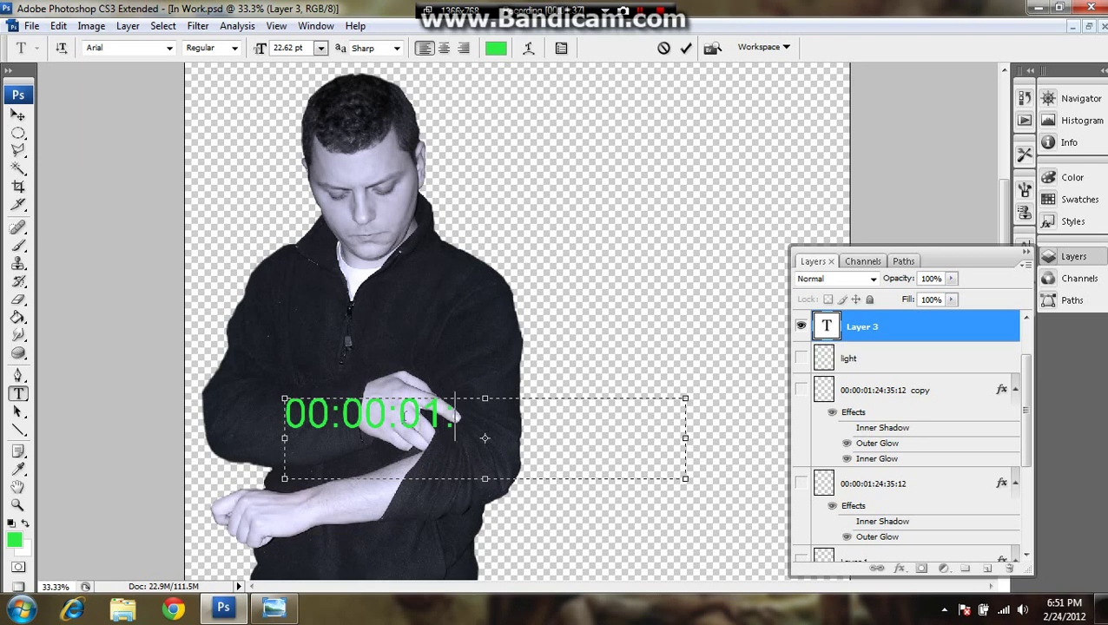
type("41:25")
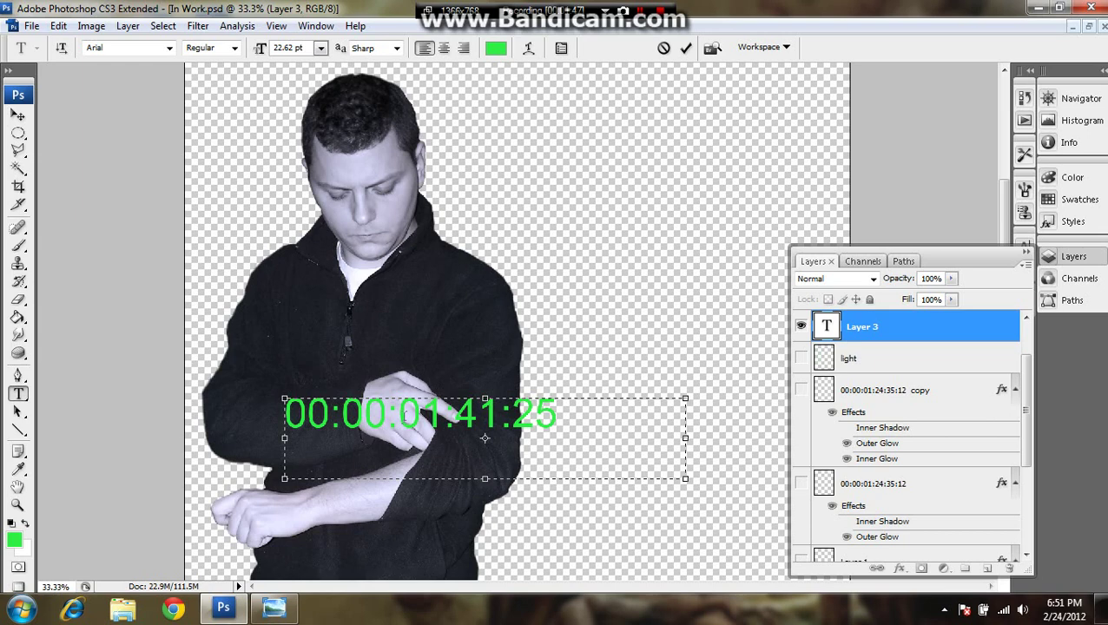
type(":10")
left_click(685, 47)
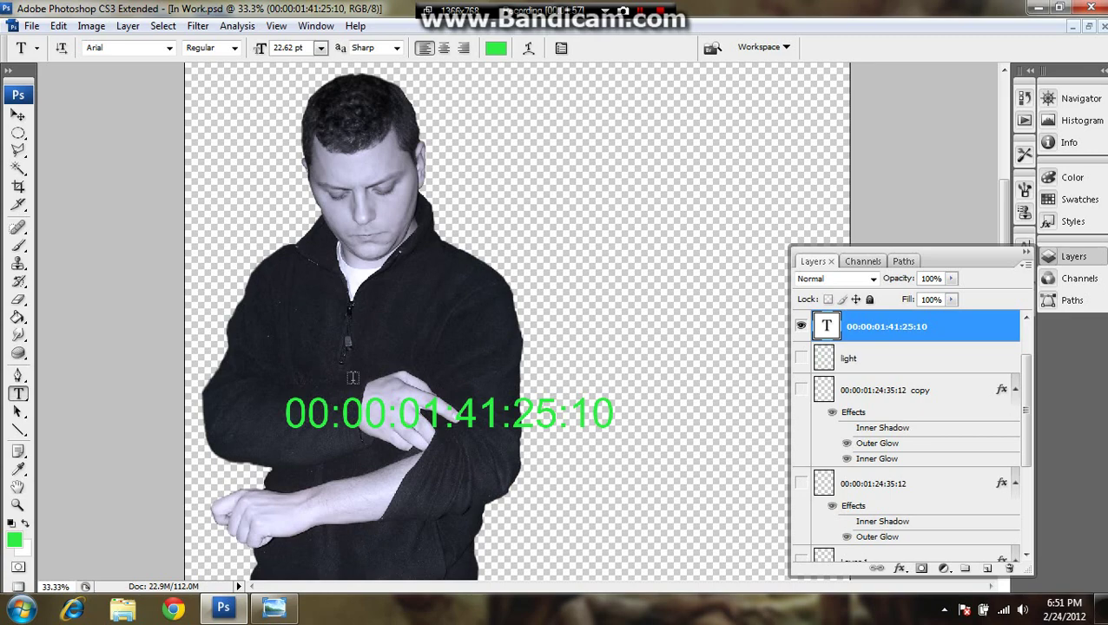
Free-transform the countdown text: rotate it to about 164.3°, scale it to about 51% and place it over the forearm.
key("ctrl+t")
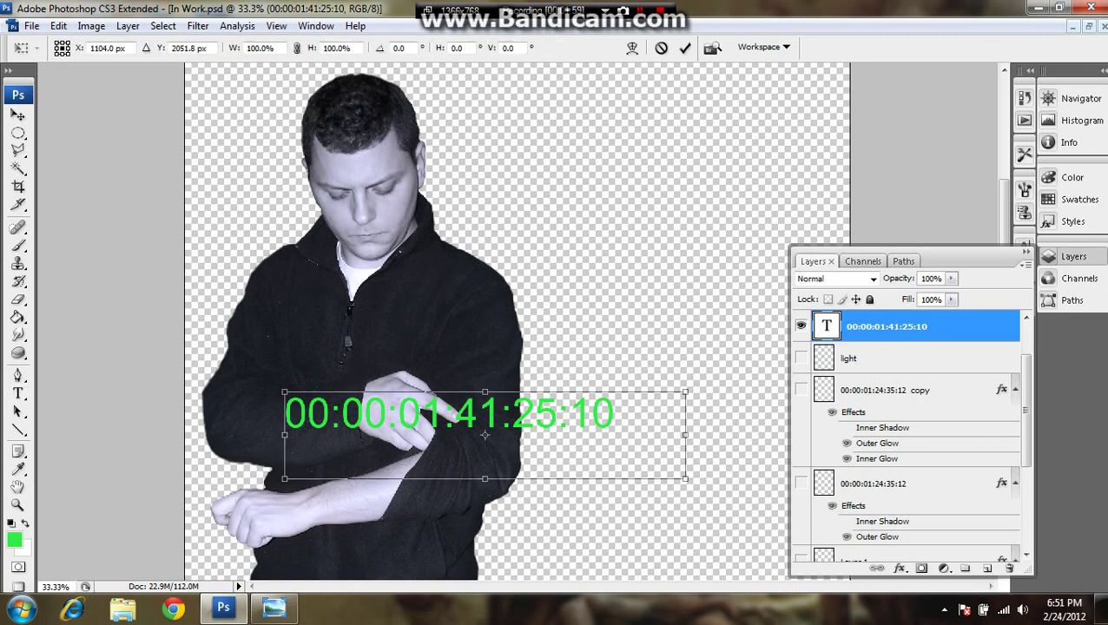
left_click_drag(696, 488, 276, 469)
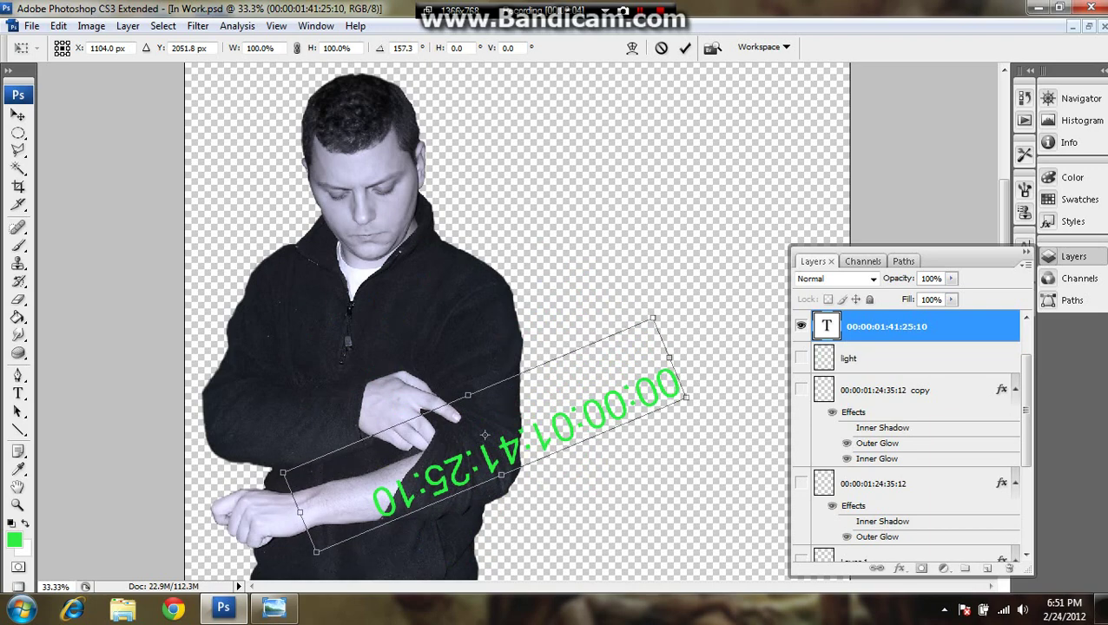
left_click_drag(653, 318, 488, 432)
left_click_drag(401, 491, 355, 473)
left_click_drag(250, 497, 249, 483)
left_click_drag(357, 474, 364, 480)
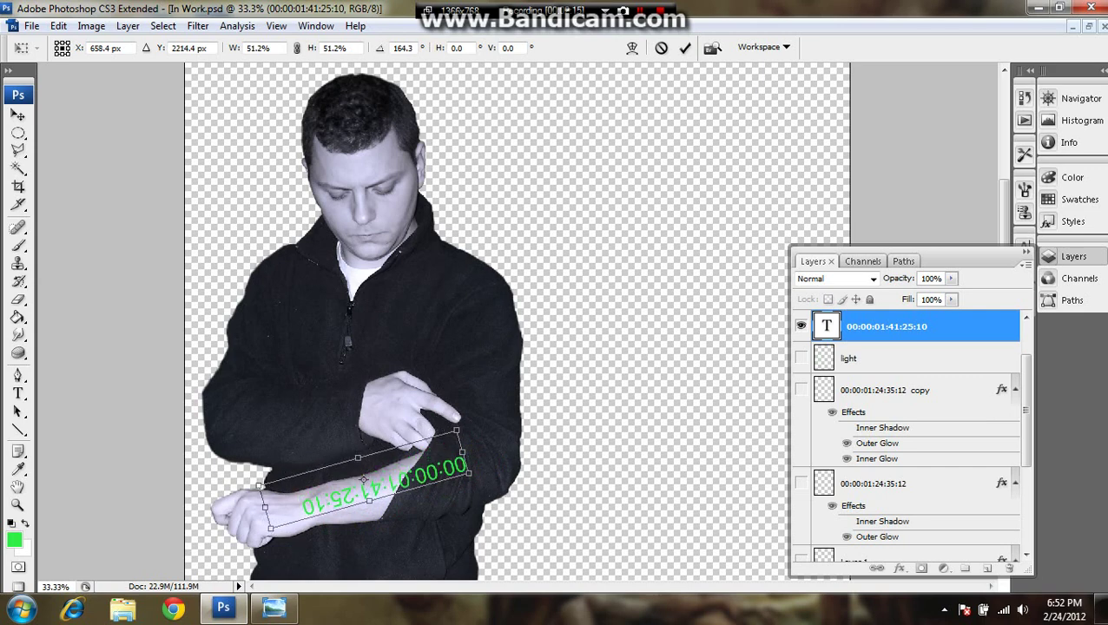
Shrink the countdown text to about 38.5%, position it along the forearm and apply the transform.
left_click_drag(468, 472, 436, 482)
left_click_drag(323, 504, 324, 495)
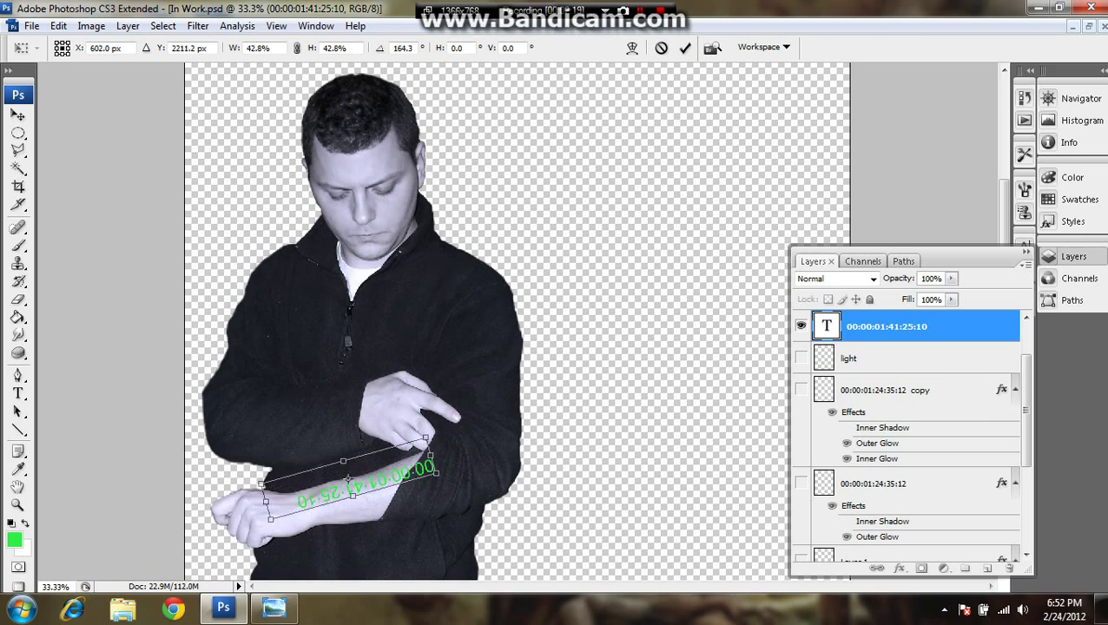
left_click_drag(436, 473, 419, 476)
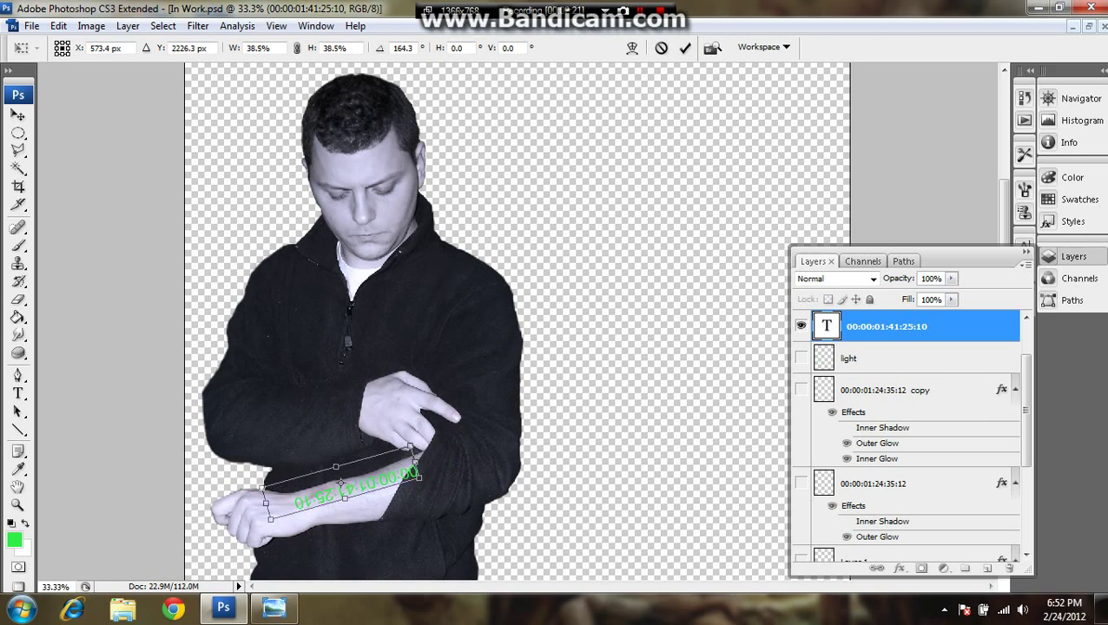
left_click_drag(347, 486, 350, 481)
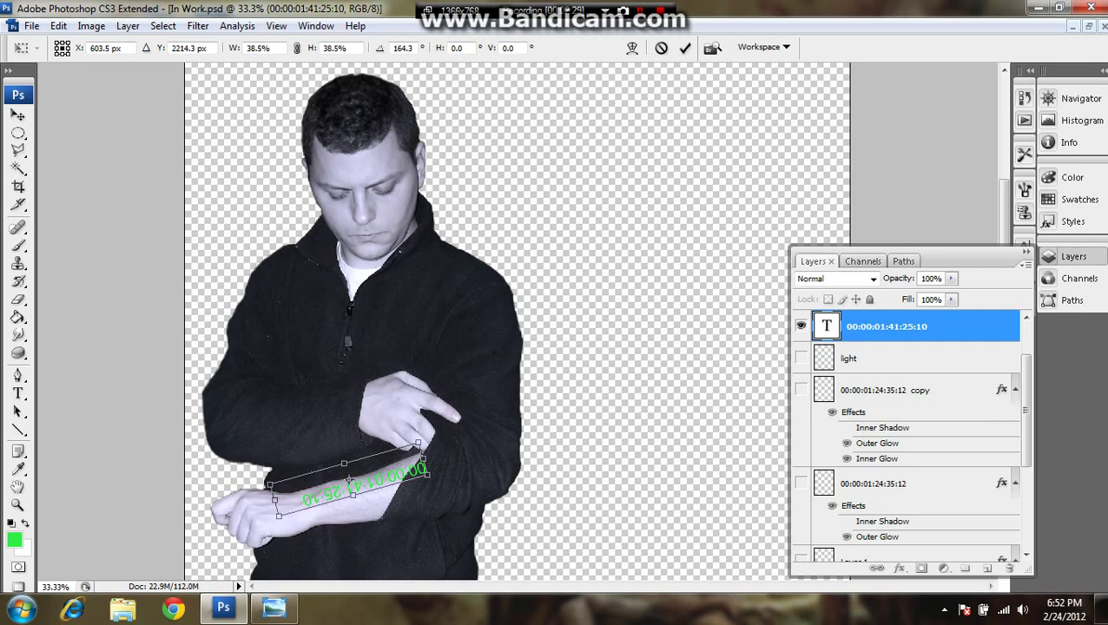
left_click(685, 48)
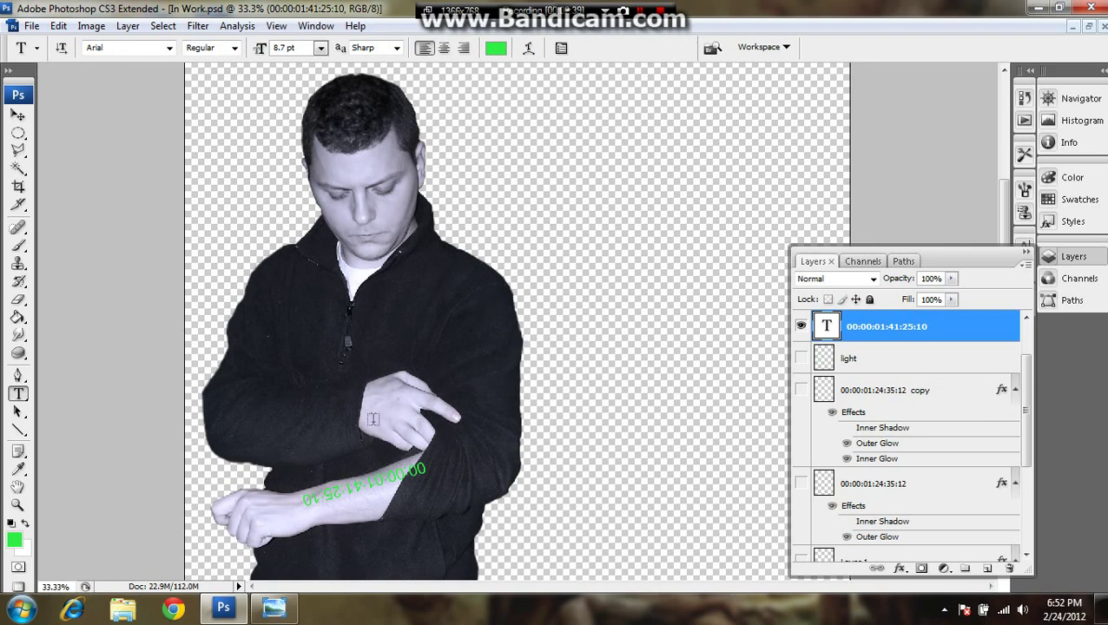
Rasterize the 00:00:01:41:25:10 text layer.
right_click(874, 327)
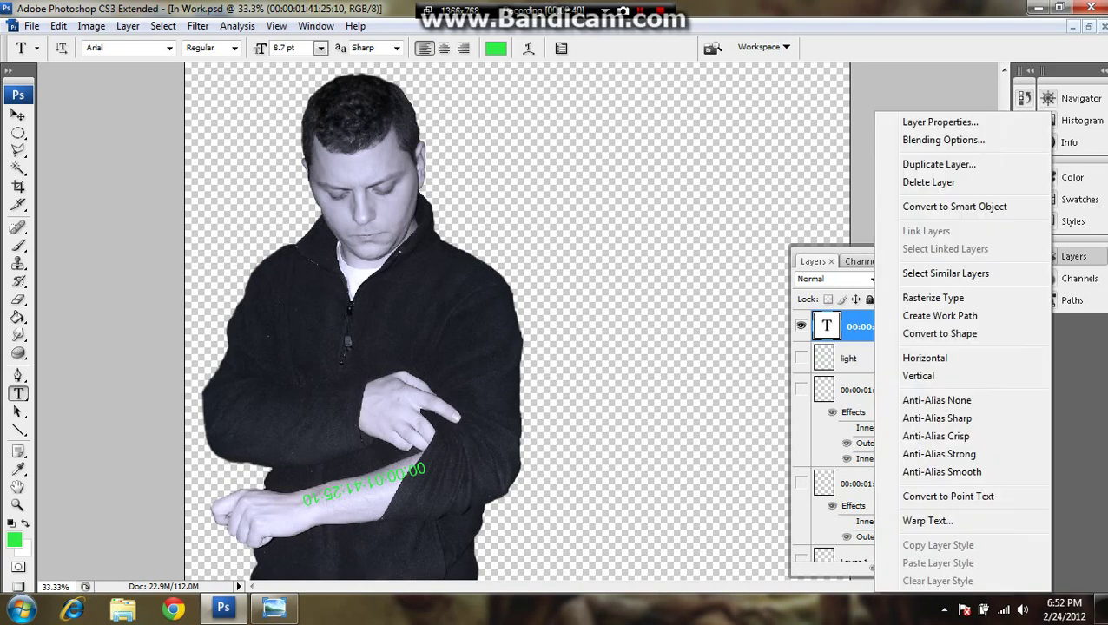
left_click(933, 298)
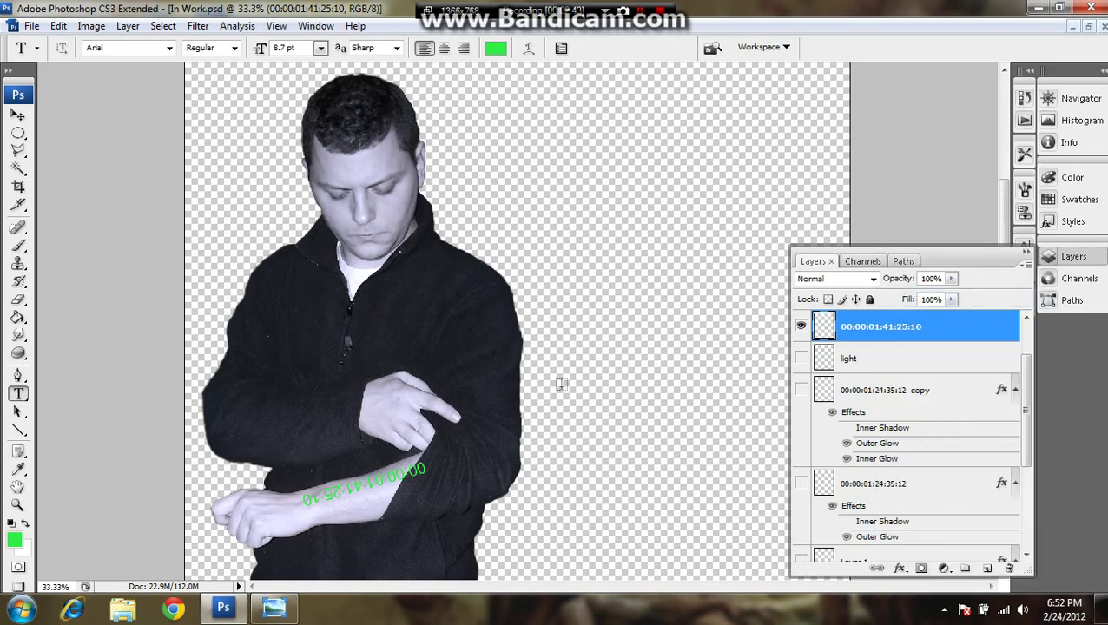
Apply a custom warp to the rasterized countdown, slightly bending the digits to follow the forearm's curve.
key("ctrl+t")
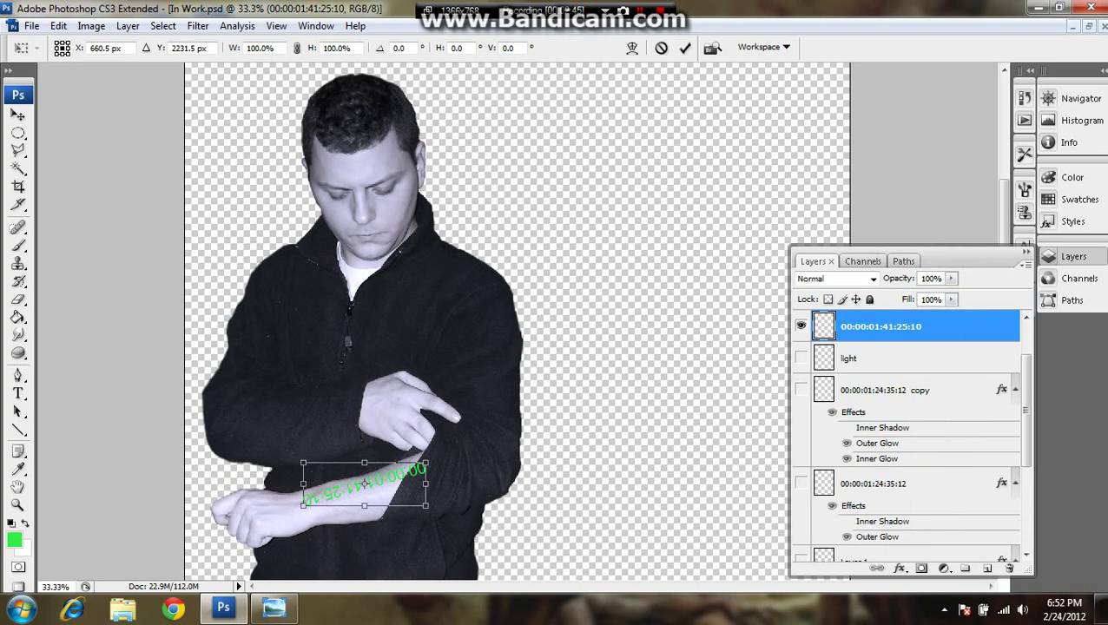
left_click(633, 49)
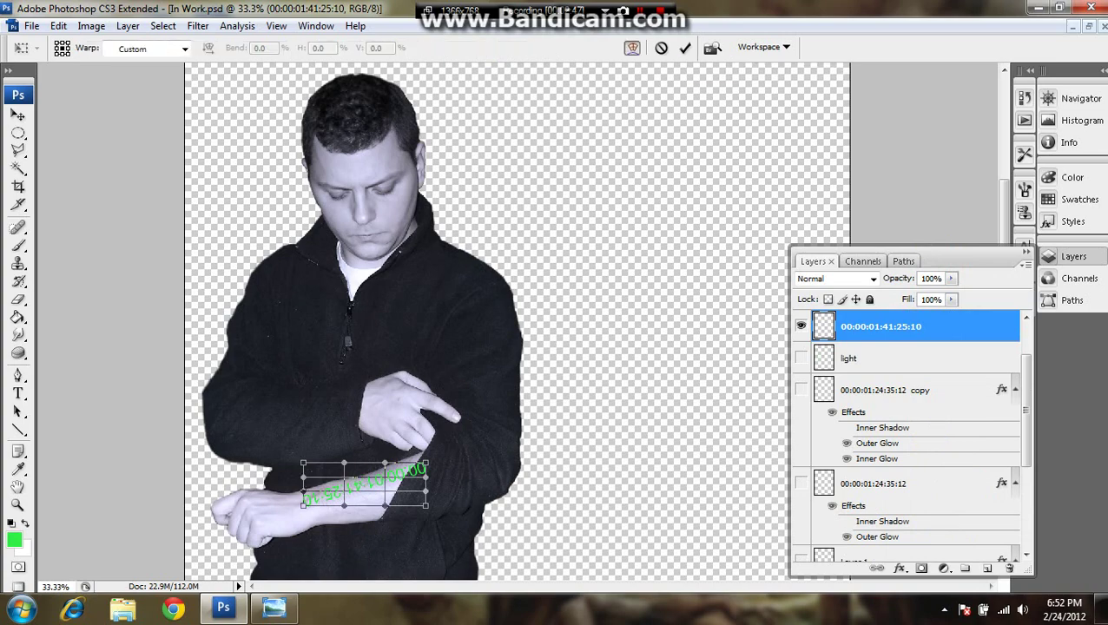
key("ctrl+plus")
key("ctrl+plus")
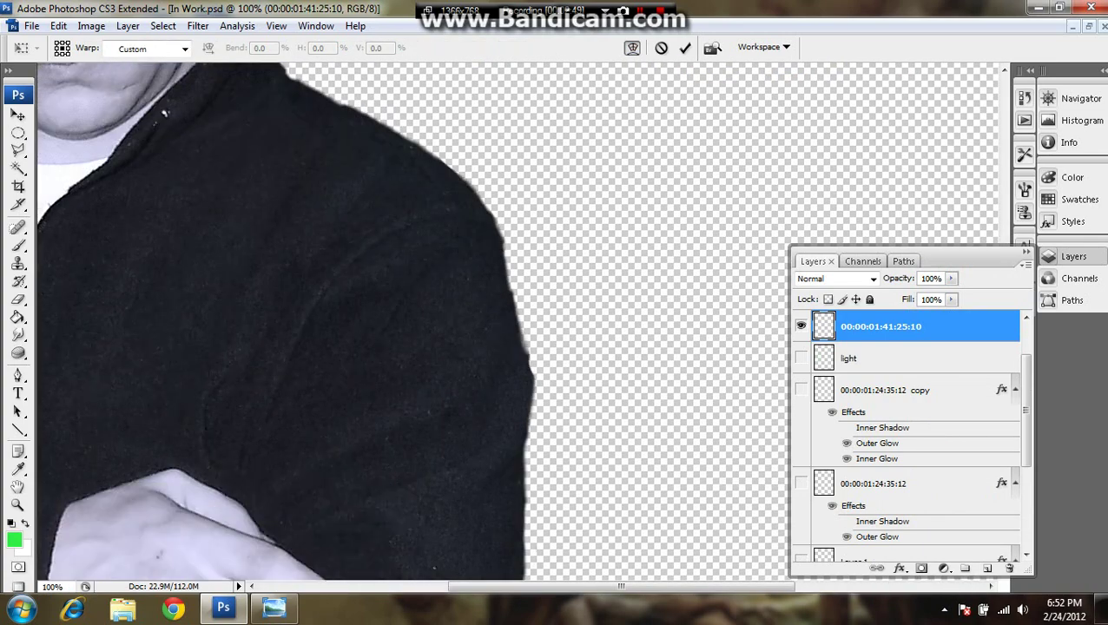
scroll(426, 325, "down", 5)
scroll(425, 325, "left", 4)
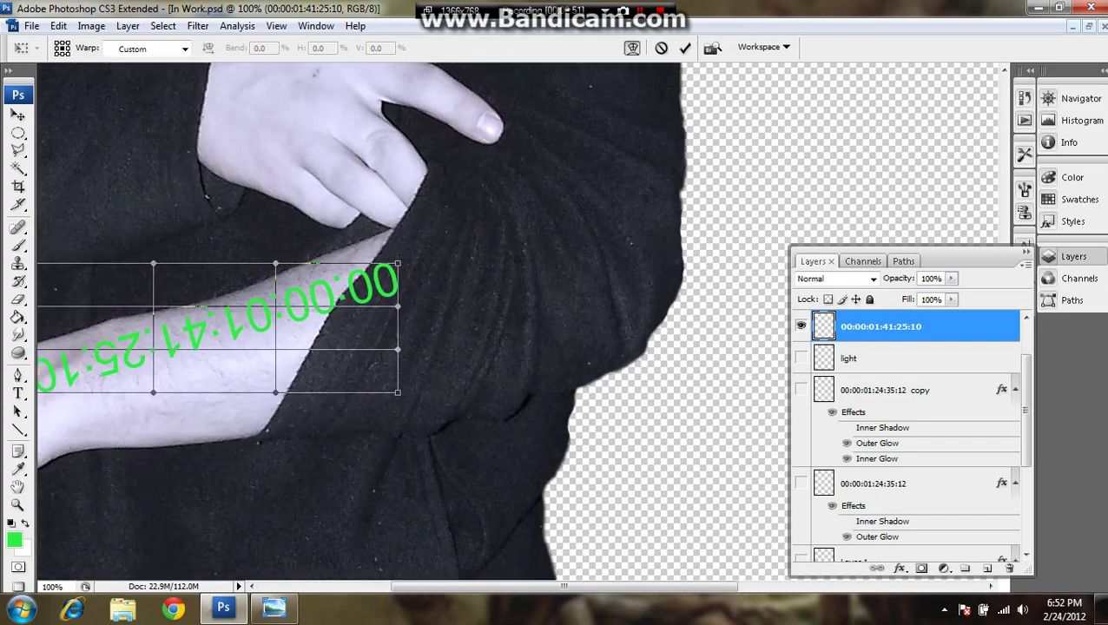
scroll(425, 326, "up", 1)
scroll(426, 326, "left", 2)
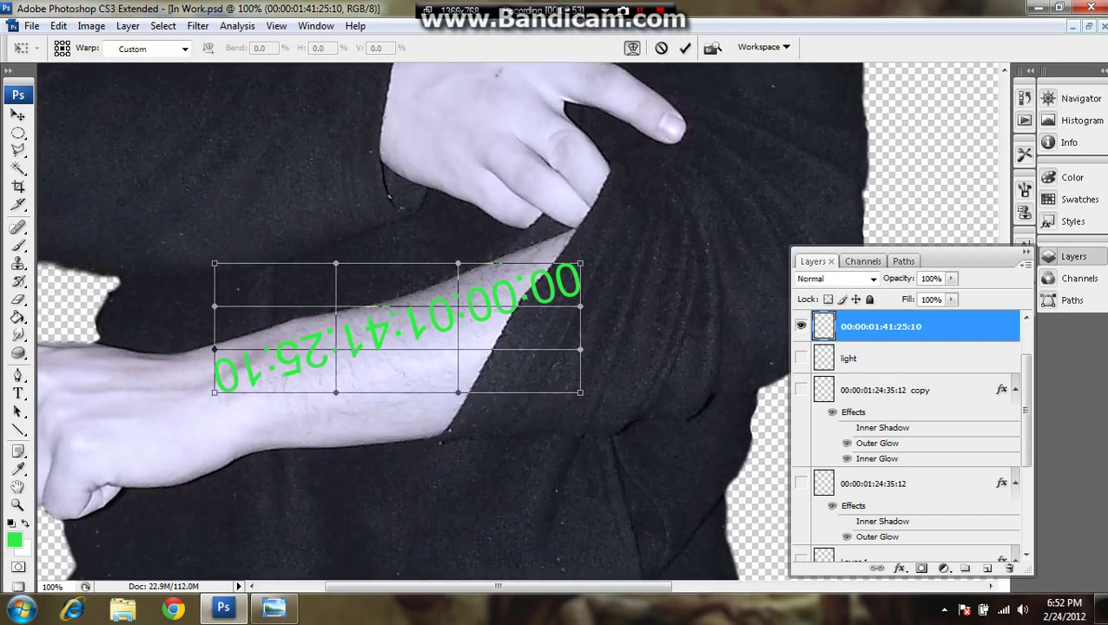
left_click_drag(215, 392, 219, 395)
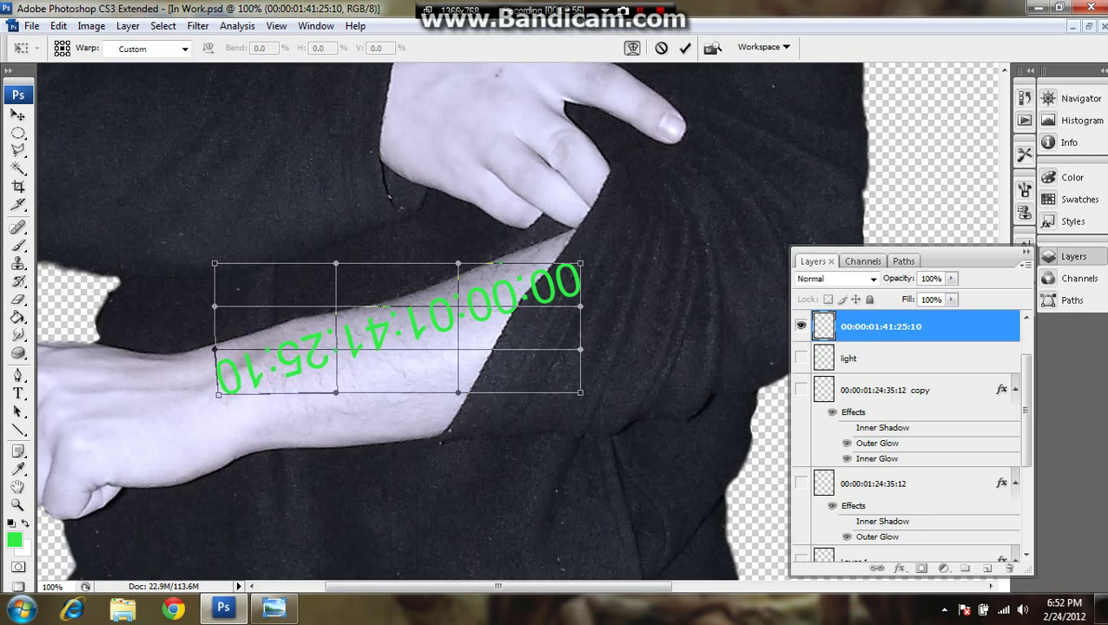
left_click_drag(379, 307, 380, 300)
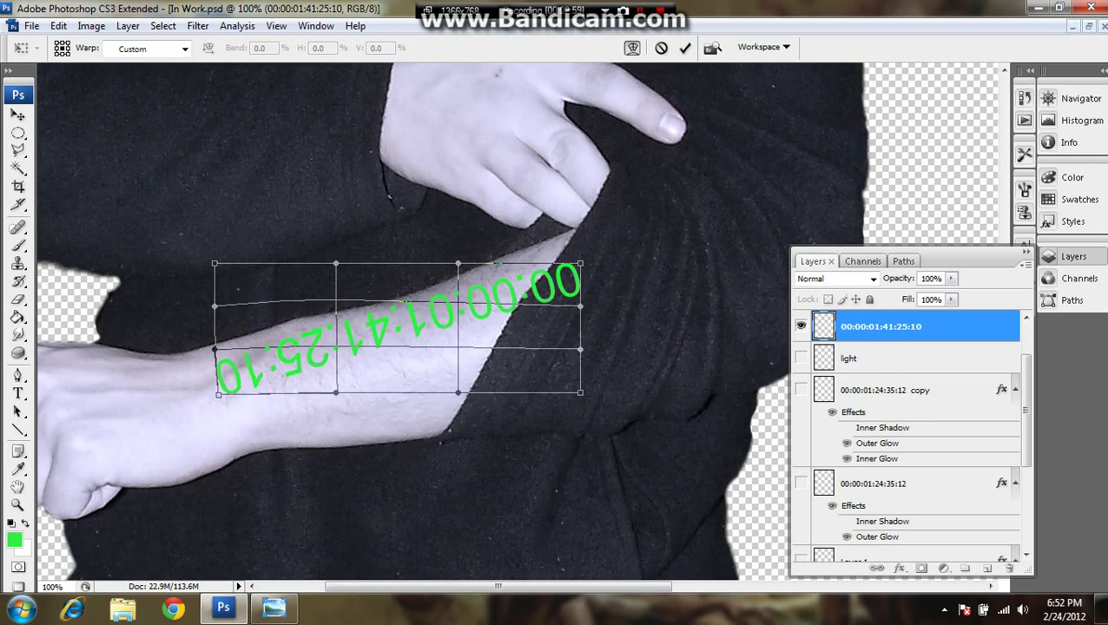
left_click_drag(458, 263, 460, 253)
left_click_drag(580, 305, 580, 299)
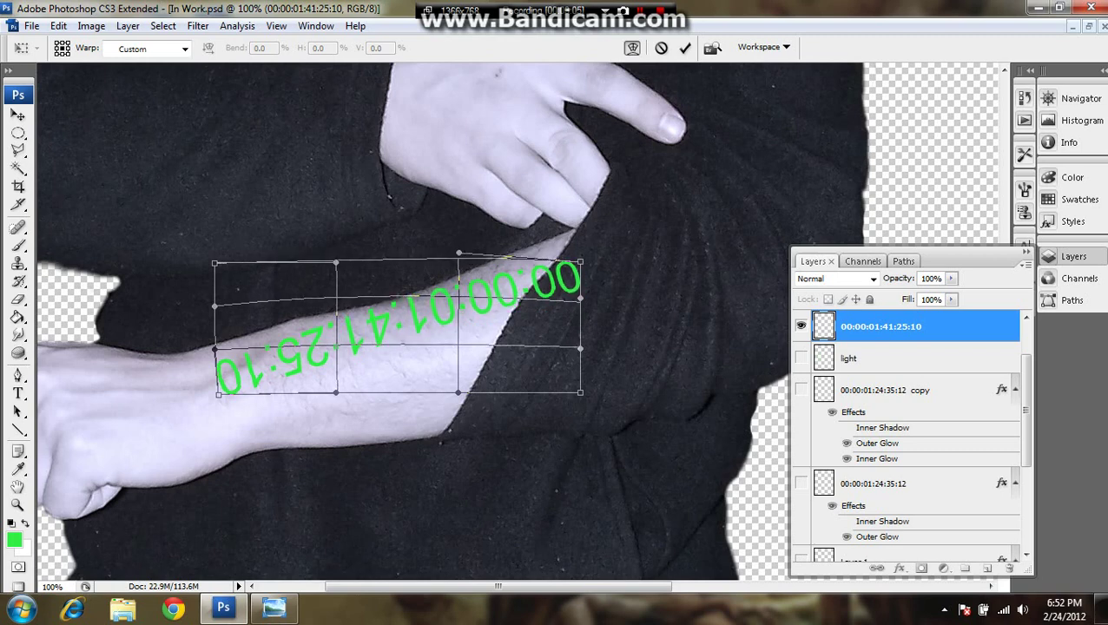
left_click_drag(443, 297, 442, 302)
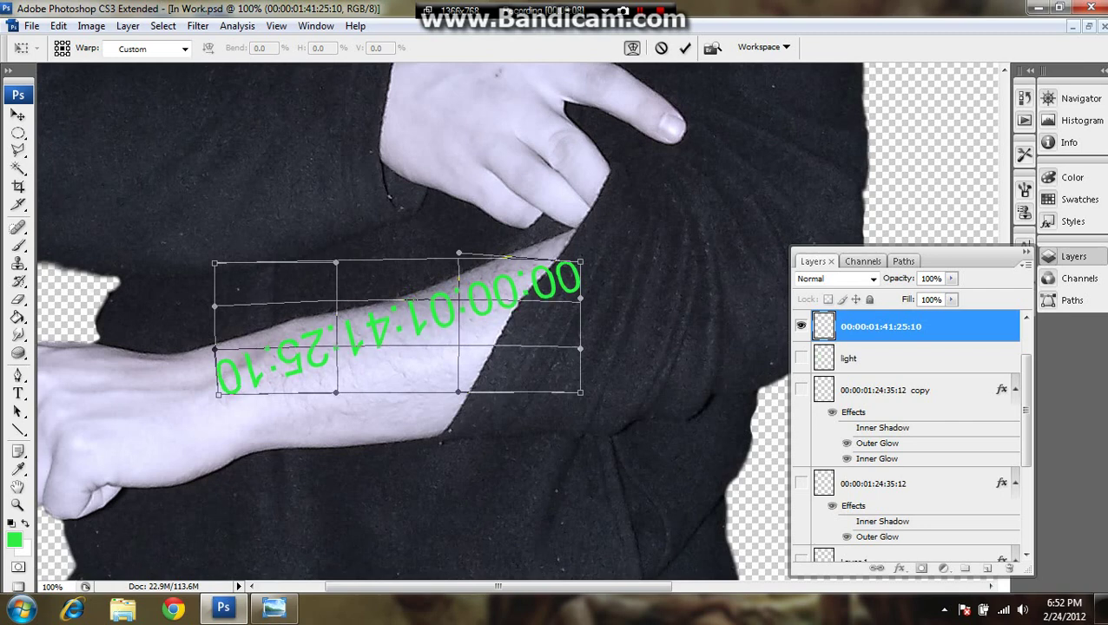
left_click(685, 48)
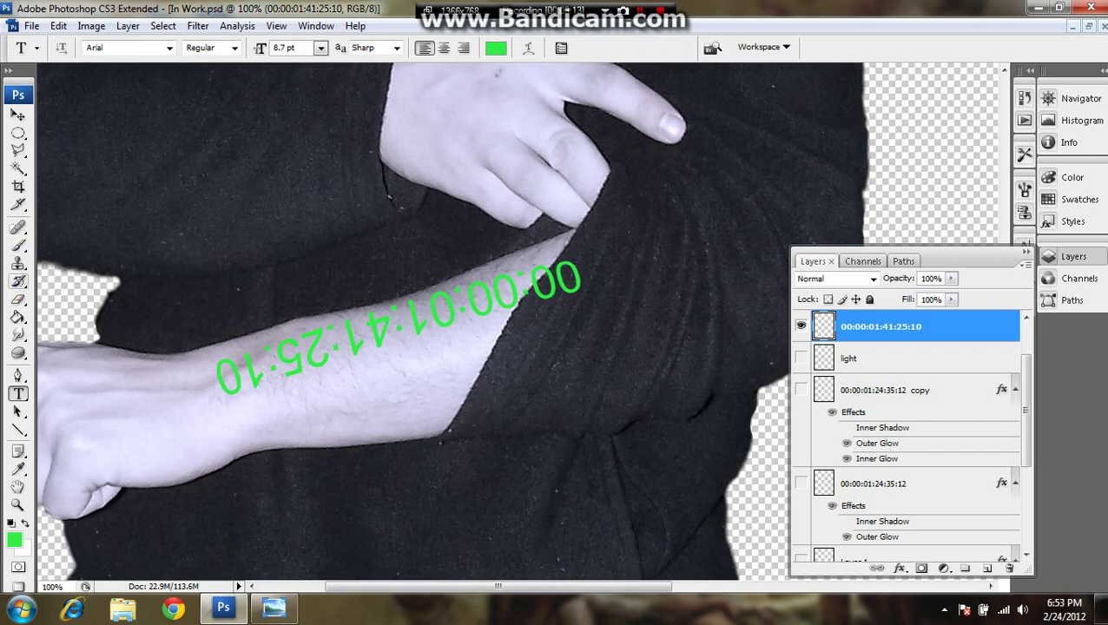
Erase the countdown digits overlapping the dark sleeve, and shift the elliptically selected colon dots between 25 and 10 slightly into line.
left_click(18, 299)
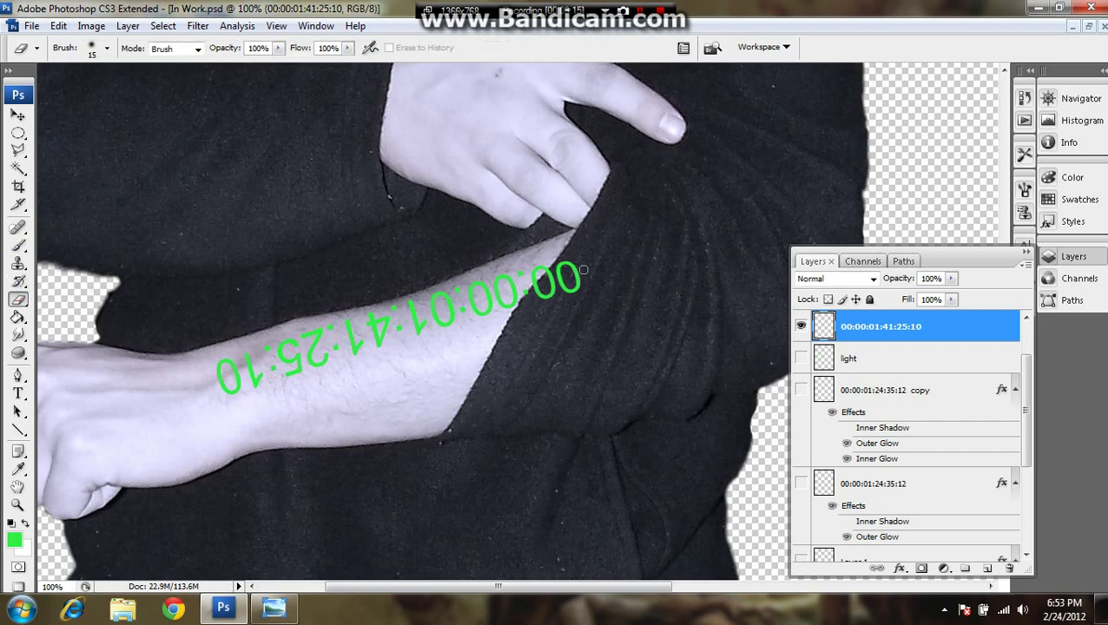
mouse_move(578, 270)
left_mouse_down()
mouse_move(569, 307)
mouse_move(588, 244)
mouse_move(578, 270)
mouse_move(578, 254)
mouse_move(562, 283)
mouse_move(549, 287)
mouse_move(561, 267)
mouse_move(542, 286)
left_mouse_up()
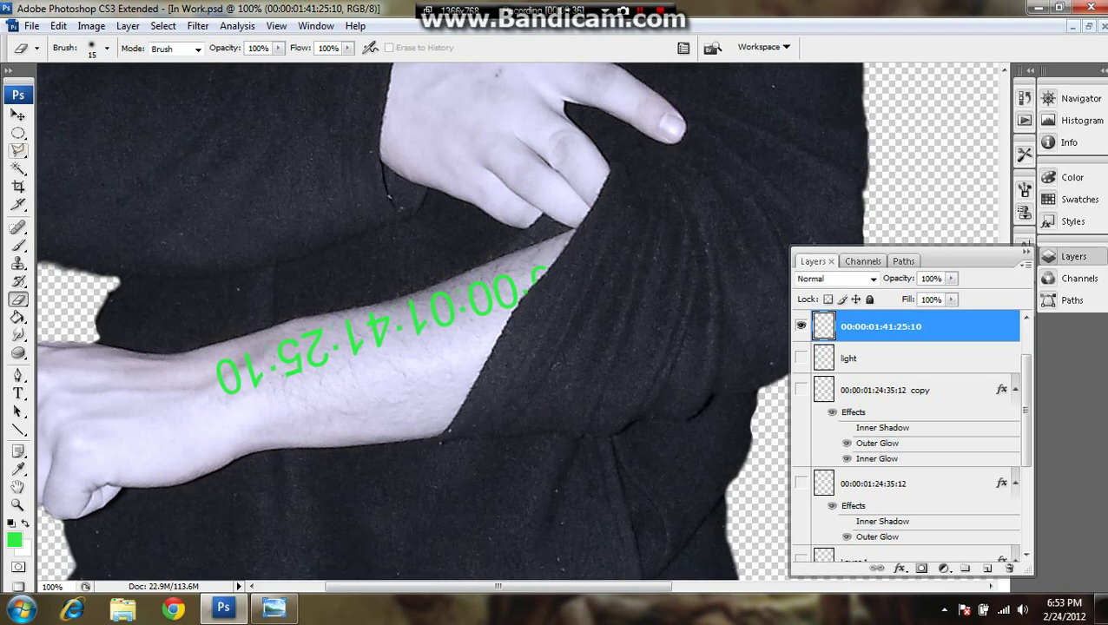
left_click(18, 133)
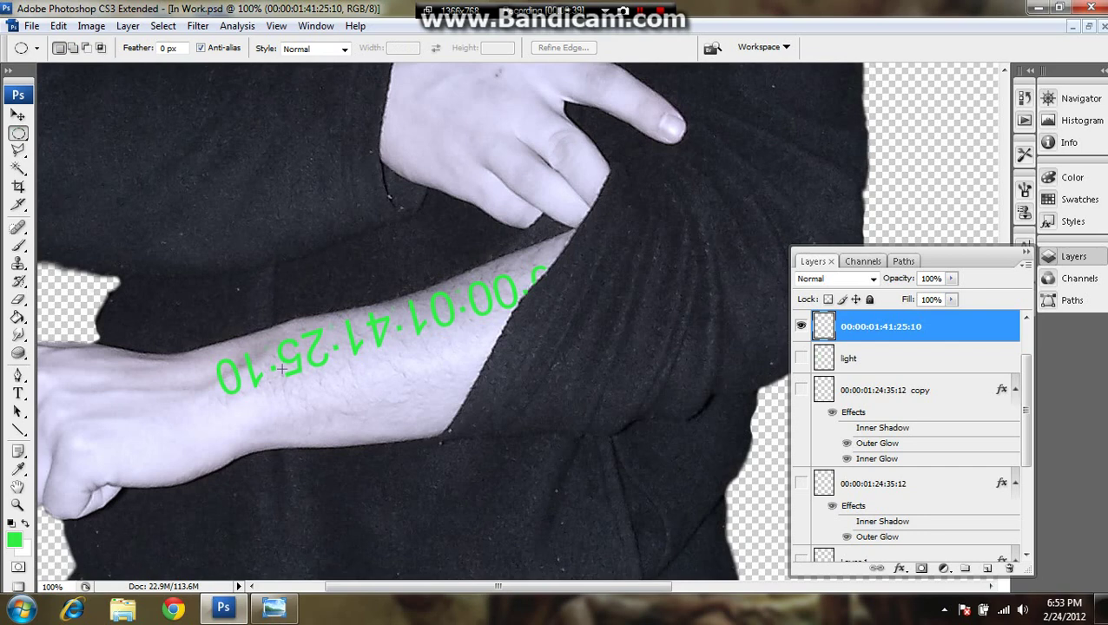
left_click_drag(282, 371, 263, 362)
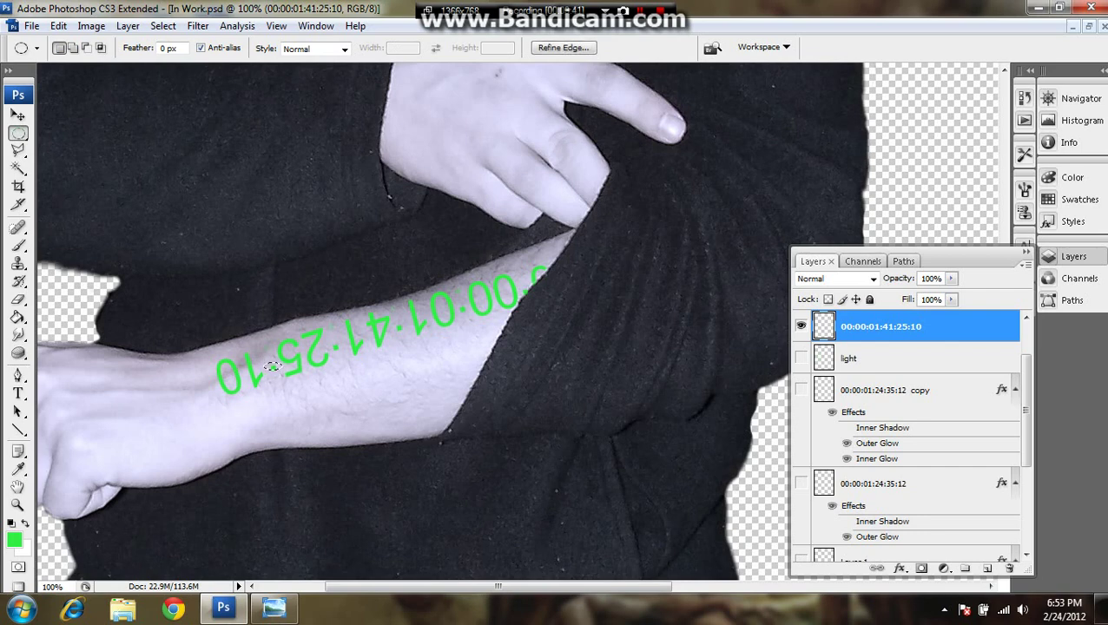
left_click(18, 115)
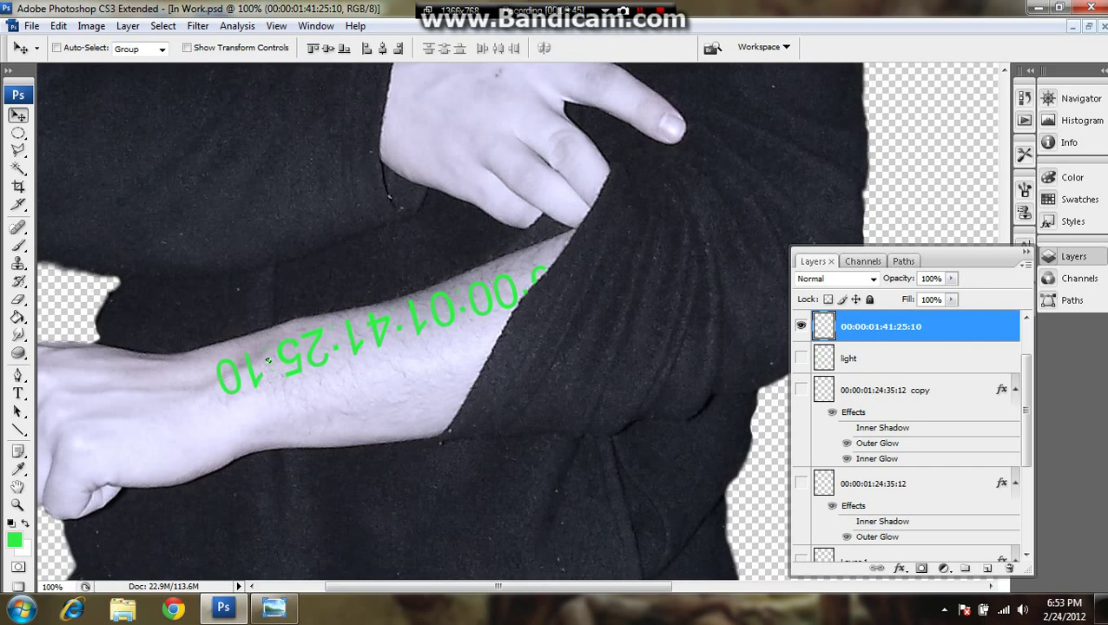
key("ctrl+d")
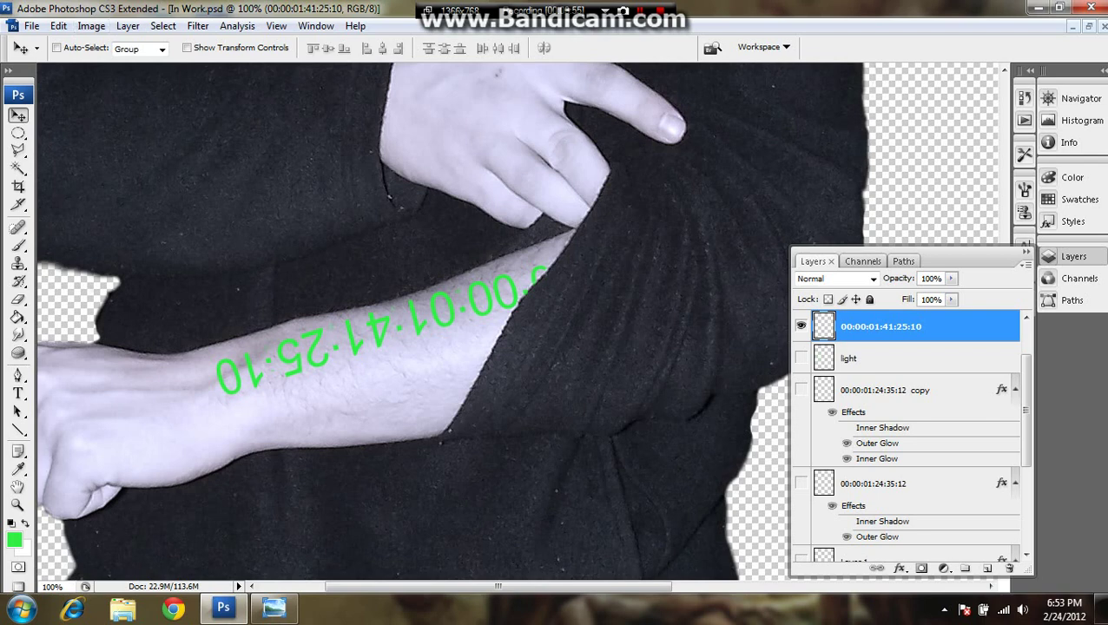
Open the layer style of the 00:00:01:41:25:10 layer and enable Outer Glow and Inner Glow.
right_click(877, 326)
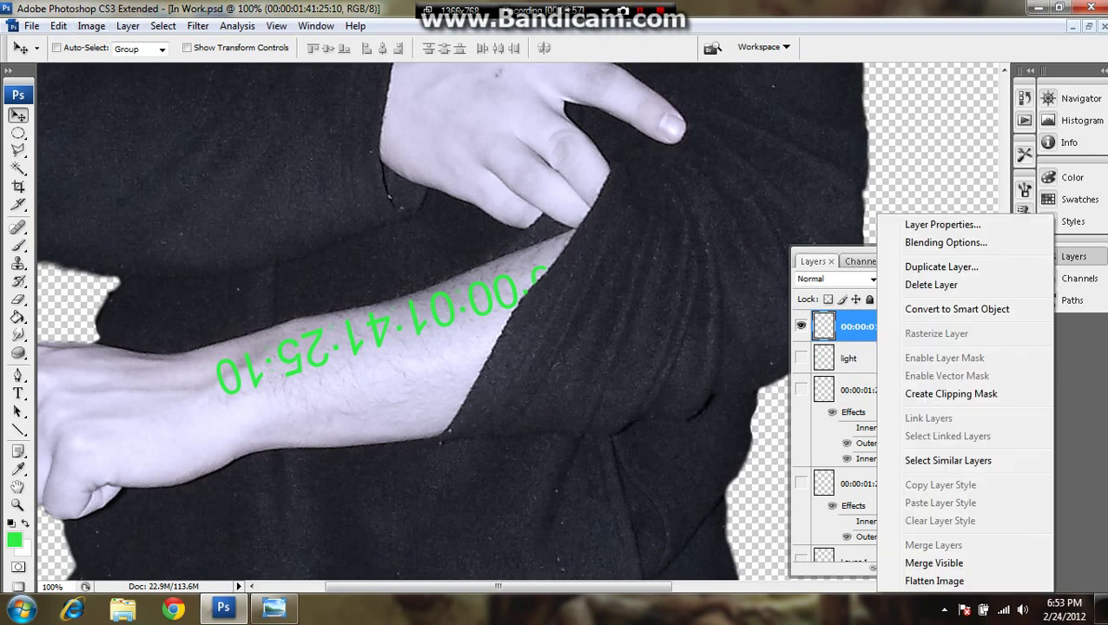
left_click(860, 326)
double_click(860, 327)
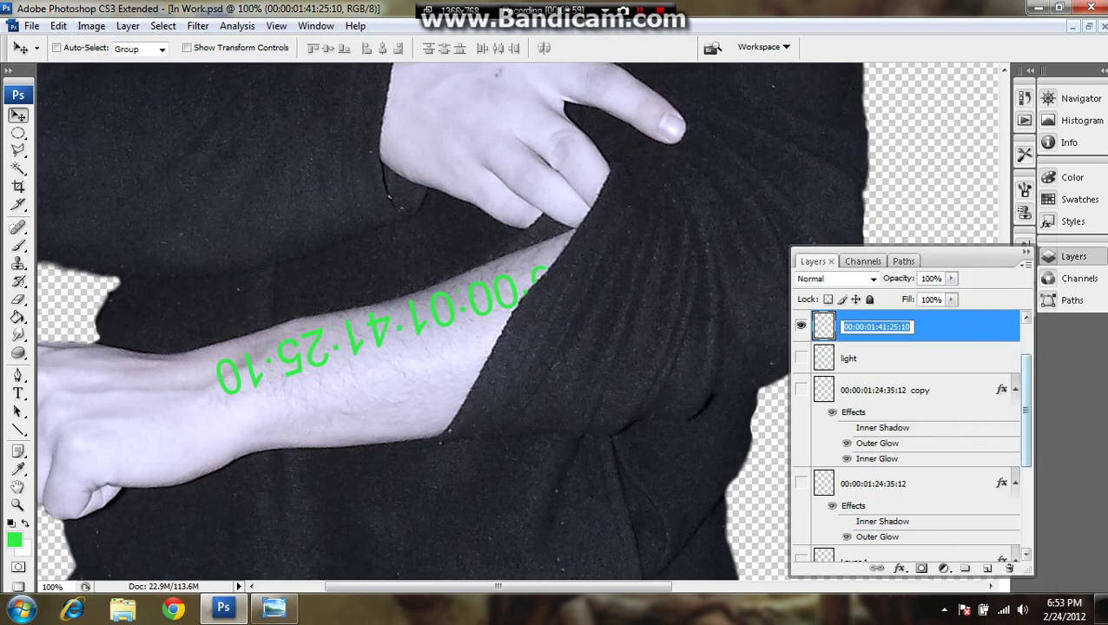
left_click(1027, 409)
double_click(963, 328)
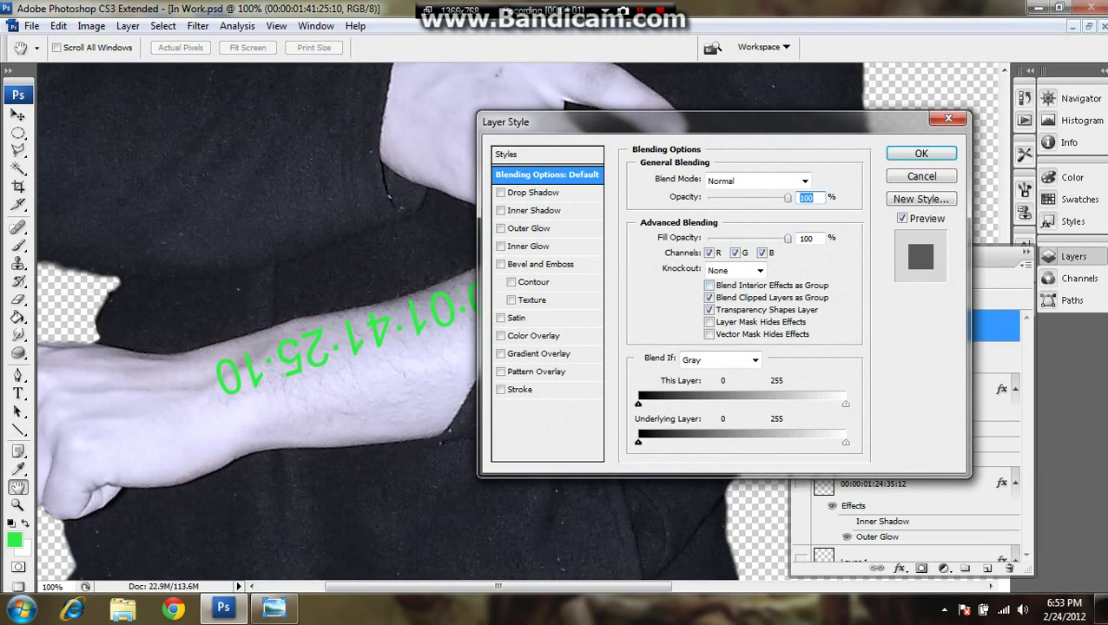
left_click(500, 228)
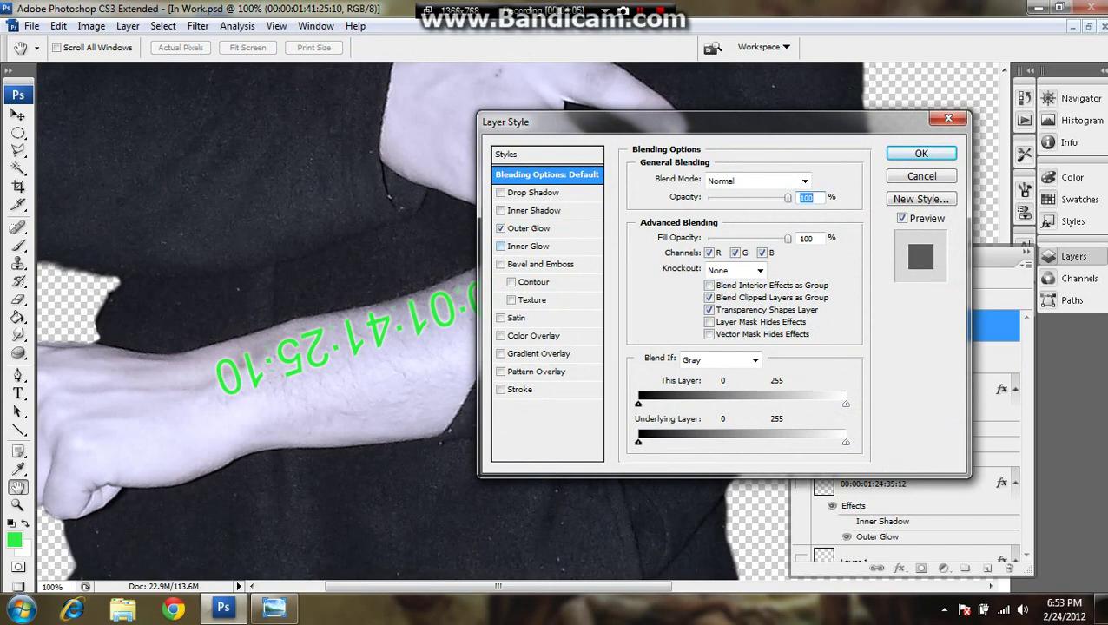
left_click(500, 246)
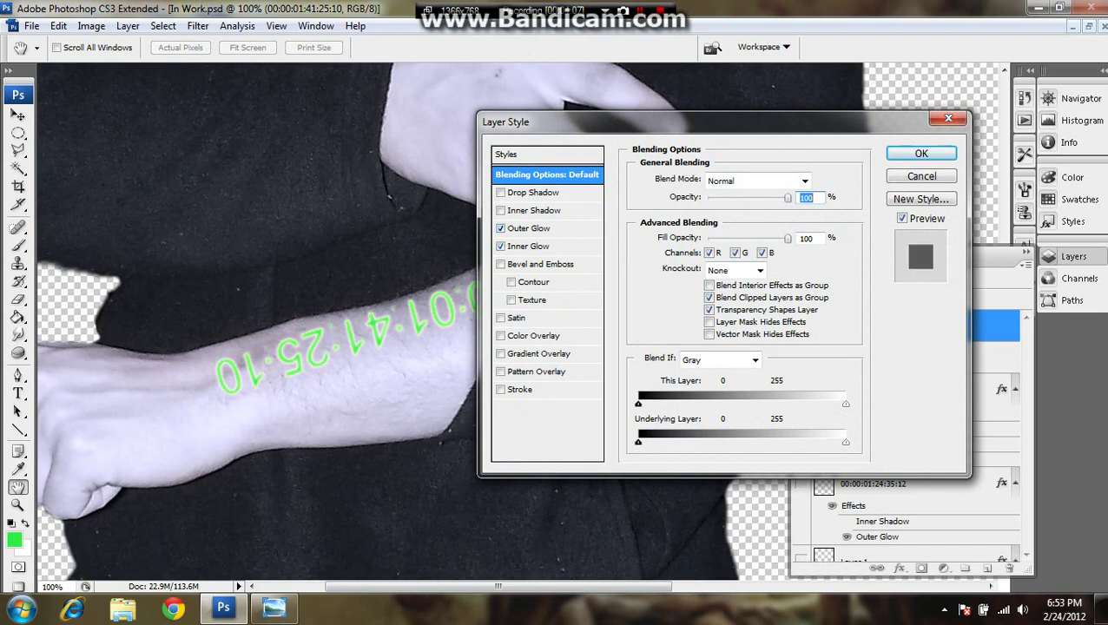
Set the Outer Glow to a green colour with 12% spread, 27 px size, 48% range and 9% jitter.
left_click(528, 246)
left_click(530, 227)
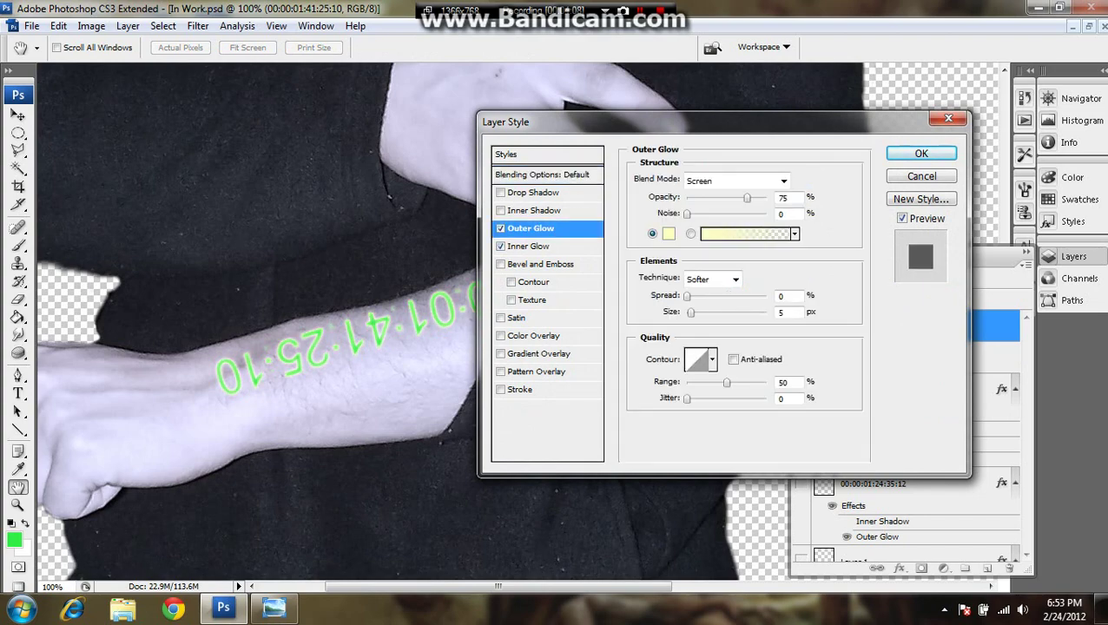
left_click(667, 232)
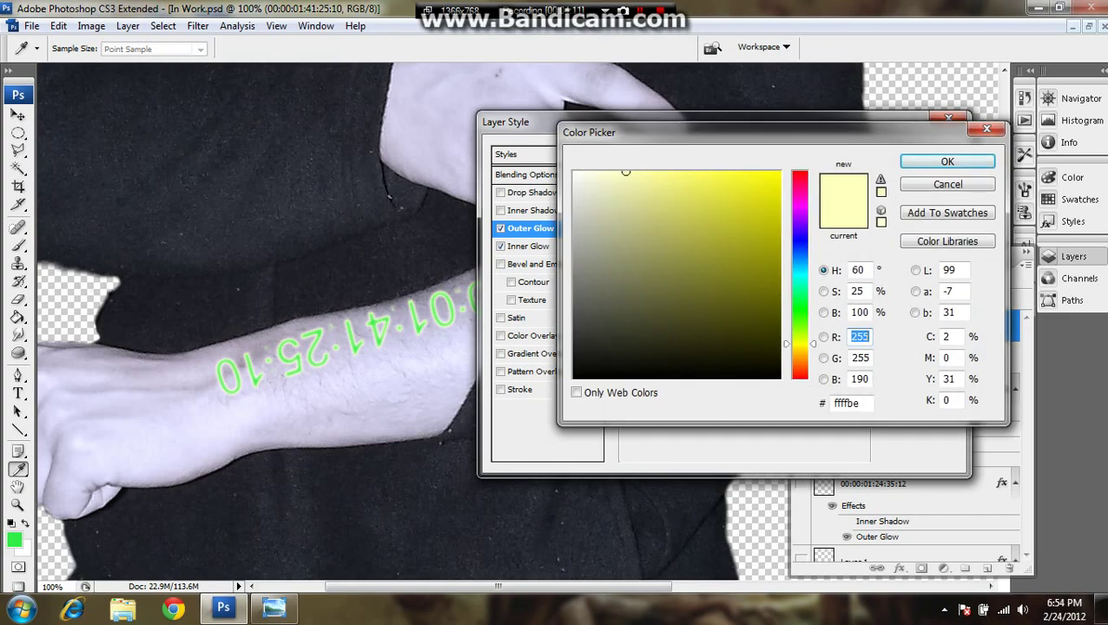
left_click(800, 310)
left_click_drag(729, 197, 720, 190)
left_click(948, 162)
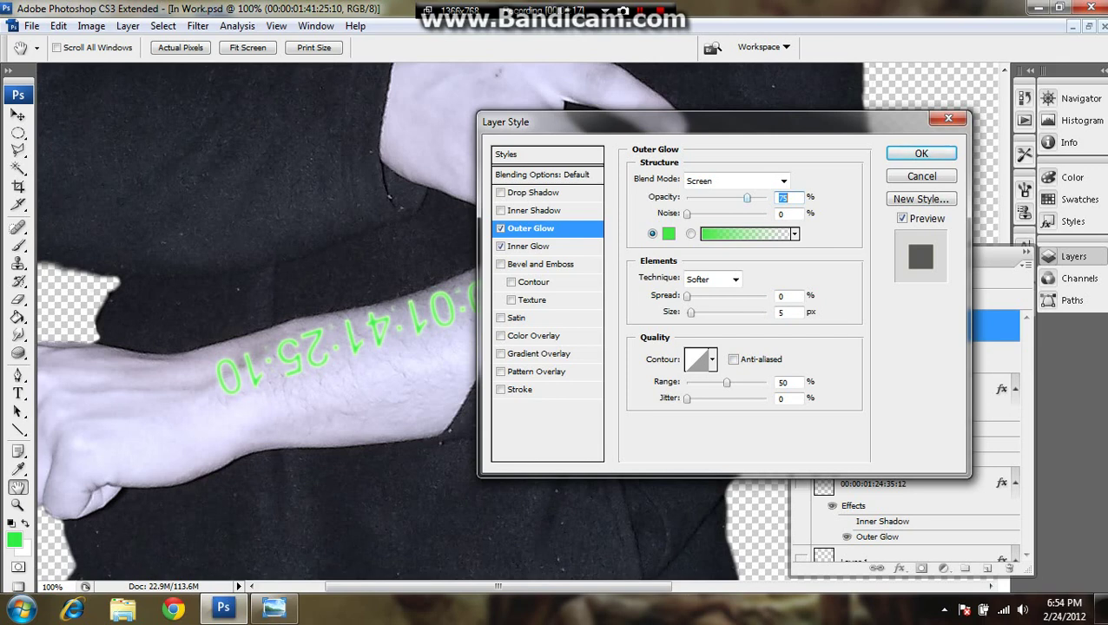
mouse_move(687, 296)
left_mouse_down()
mouse_move(699, 296)
mouse_move(699, 312)
left_mouse_up()
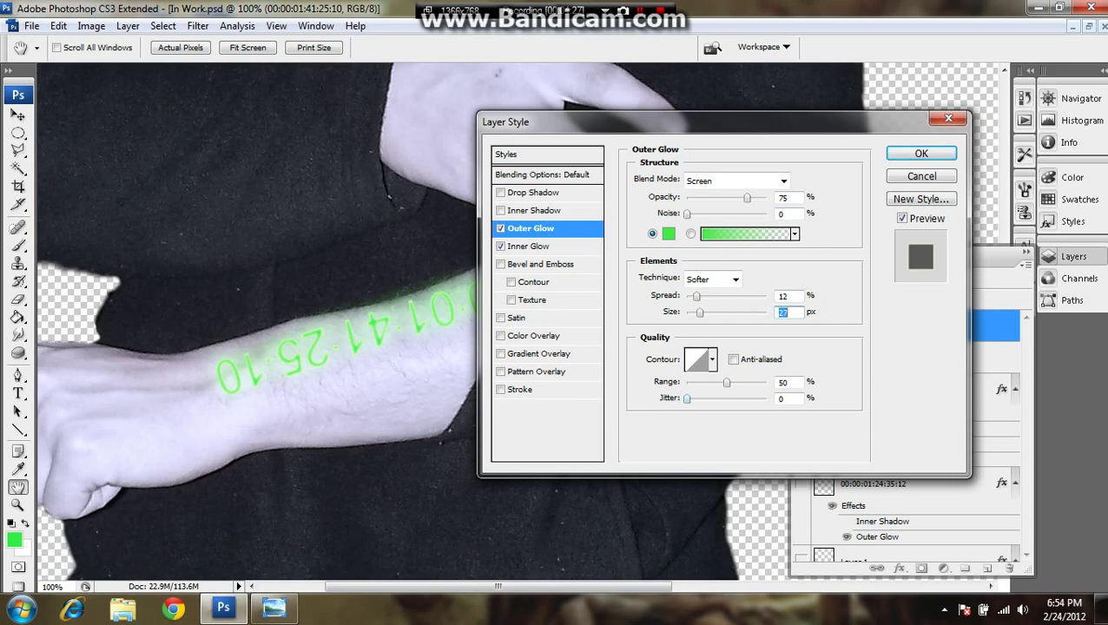
left_click_drag(687, 398, 725, 382)
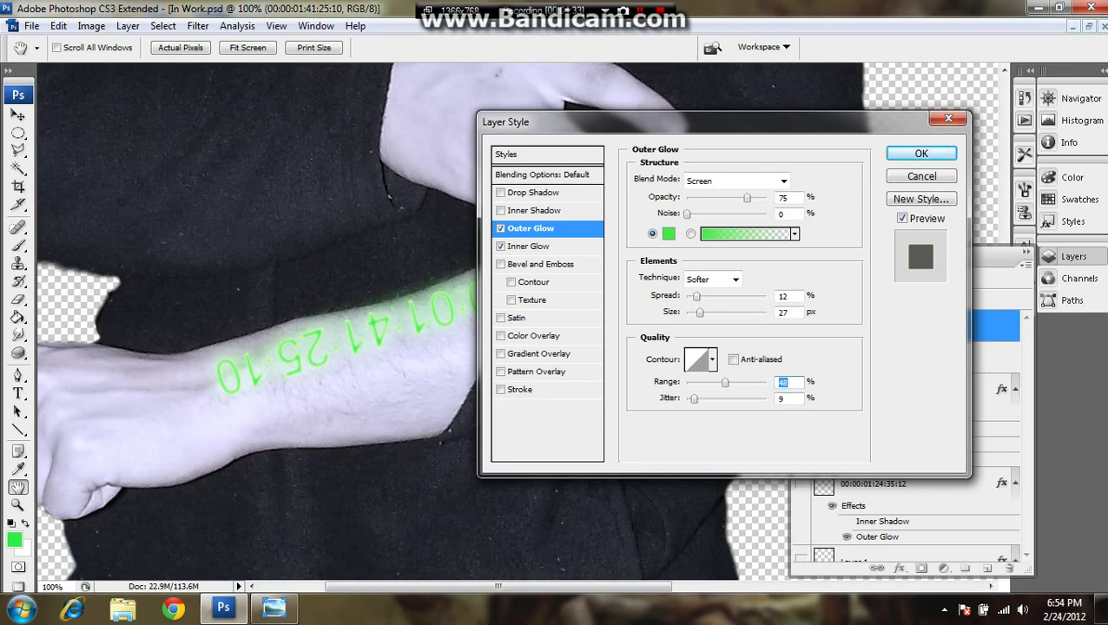
Change the Inner Glow colour to bright green and apply the layer style.
left_click(530, 246)
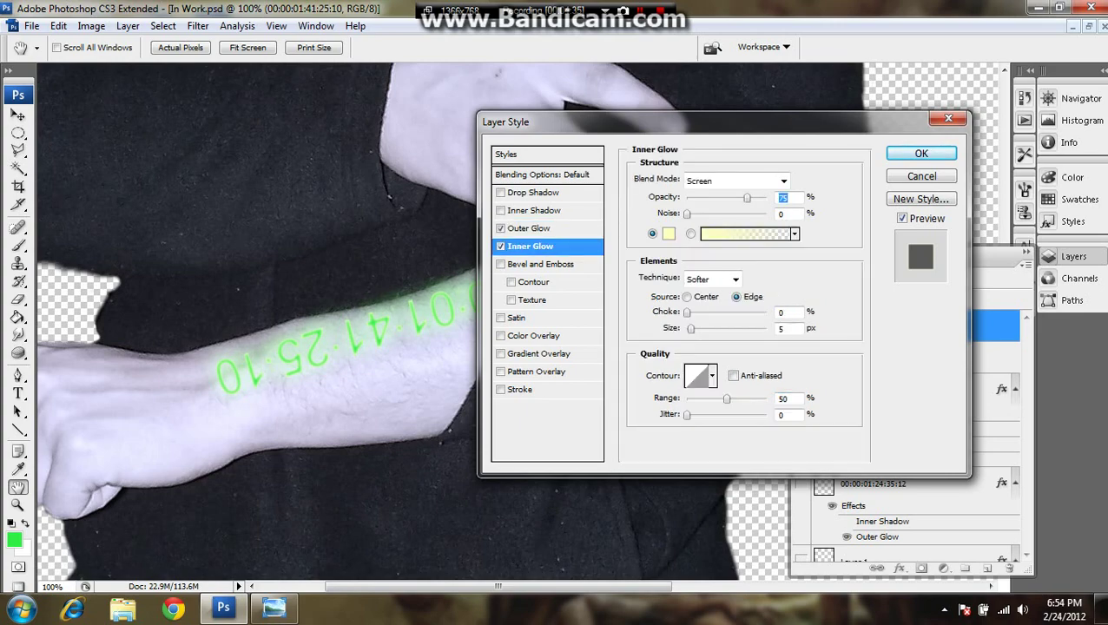
left_click(668, 233)
left_click(800, 310)
left_click(736, 186)
left_click(948, 161)
left_click(934, 156)
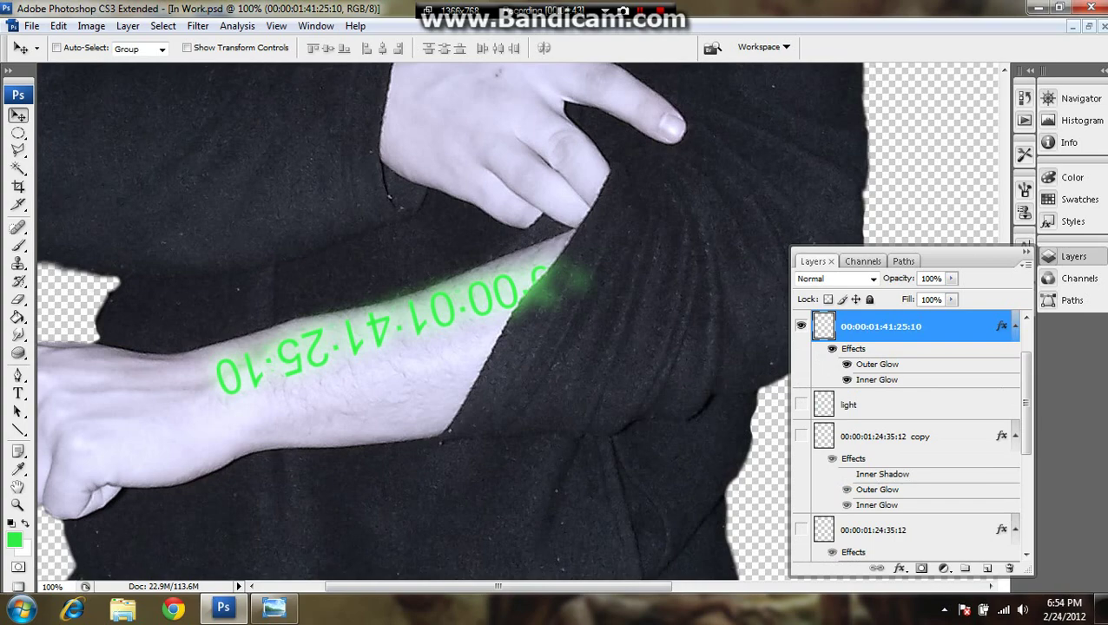
Set the countdown's Inner Glow to 82% opacity and 42% range, and apply it.
double_click(877, 381)
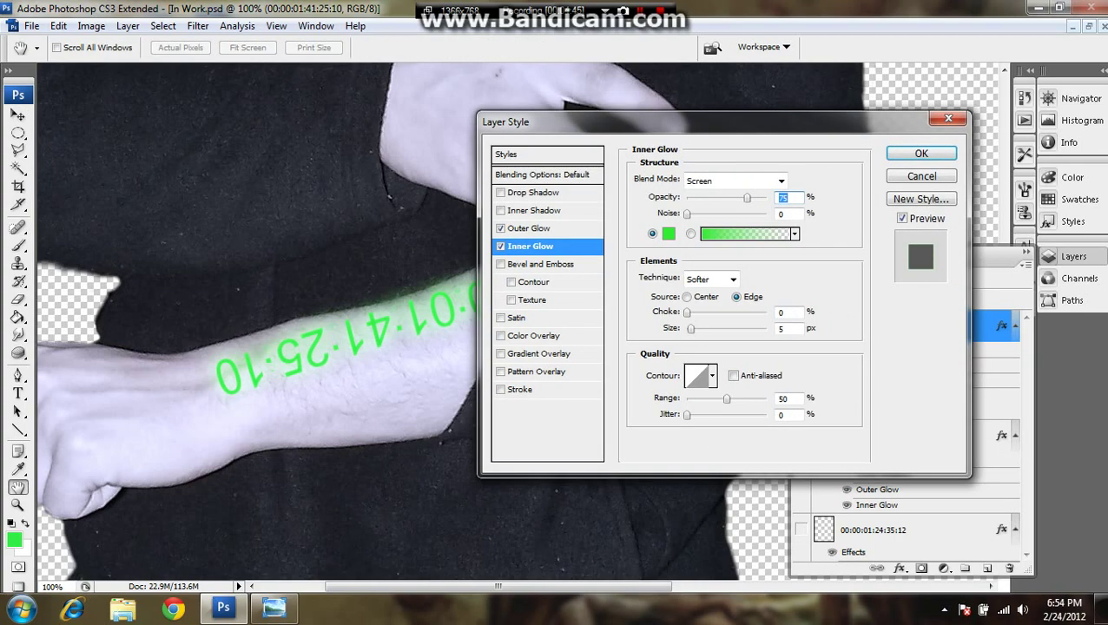
left_click_drag(727, 399, 731, 399)
left_click_drag(747, 198, 752, 198)
left_click_drag(730, 398, 720, 398)
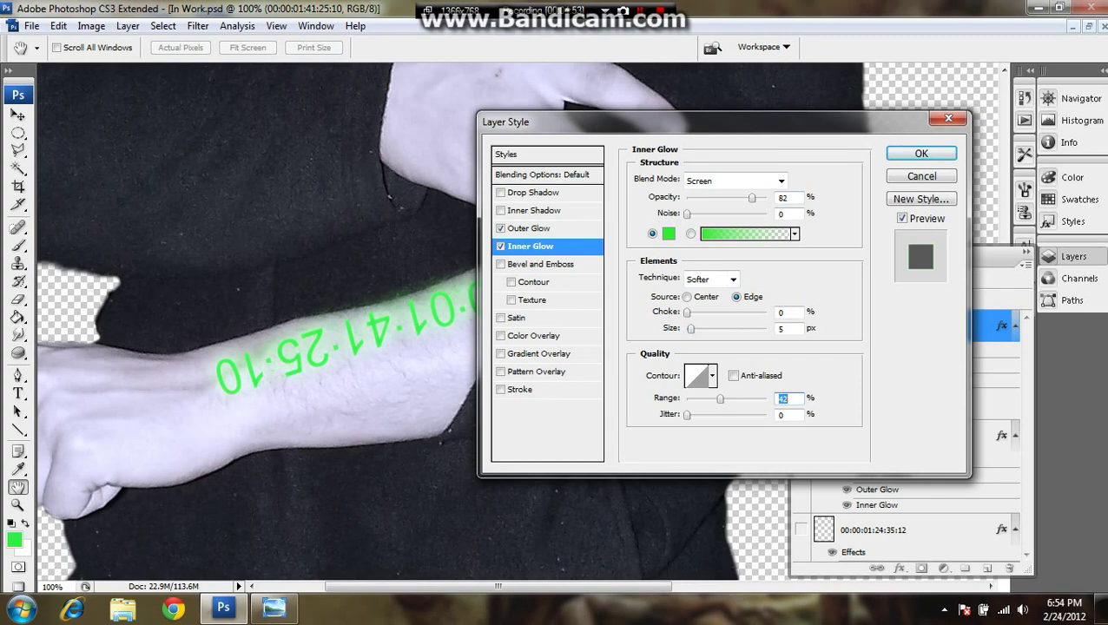
key("Return")
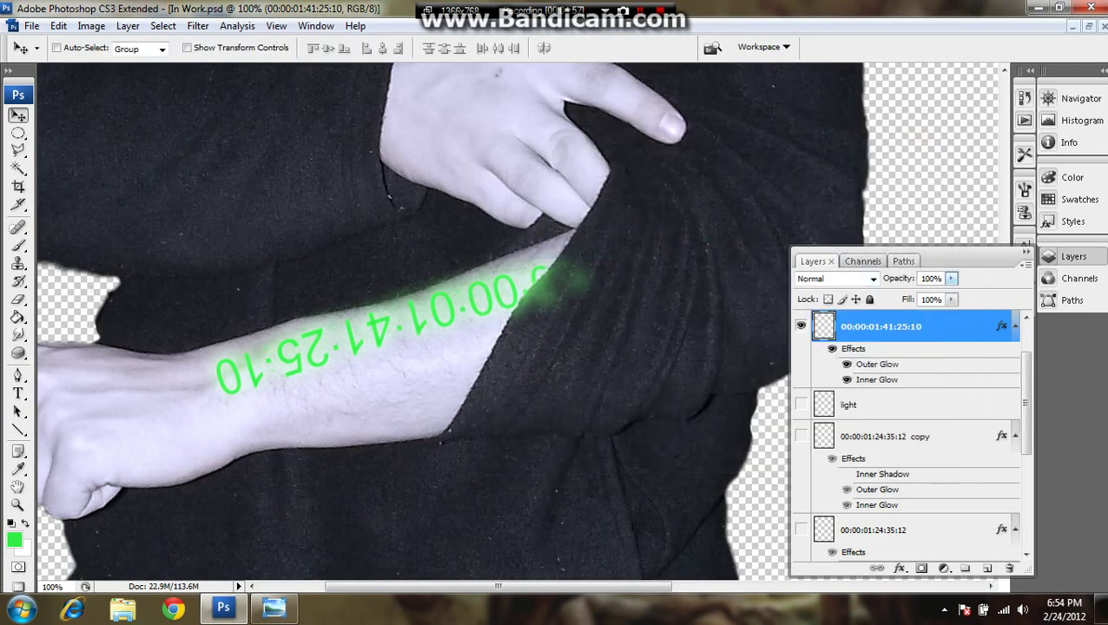
Lower the opacity of the 00:00:01:41:25:10 layer to 69%.
left_click(951, 278)
left_click_drag(951, 293, 926, 295)
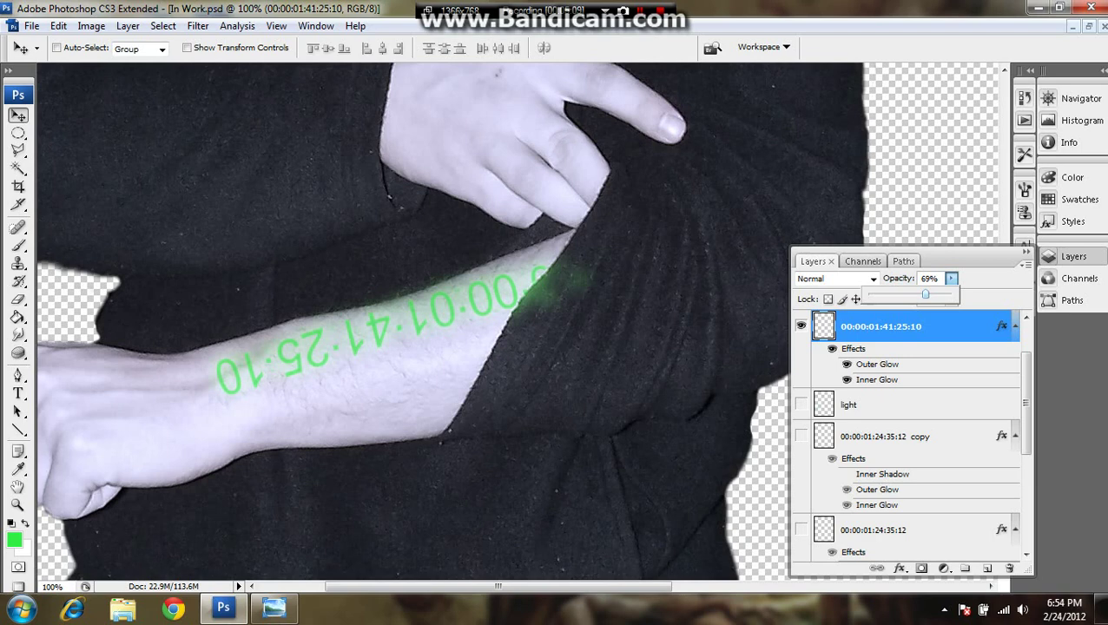
left_click_drag(926, 295, 925, 294)
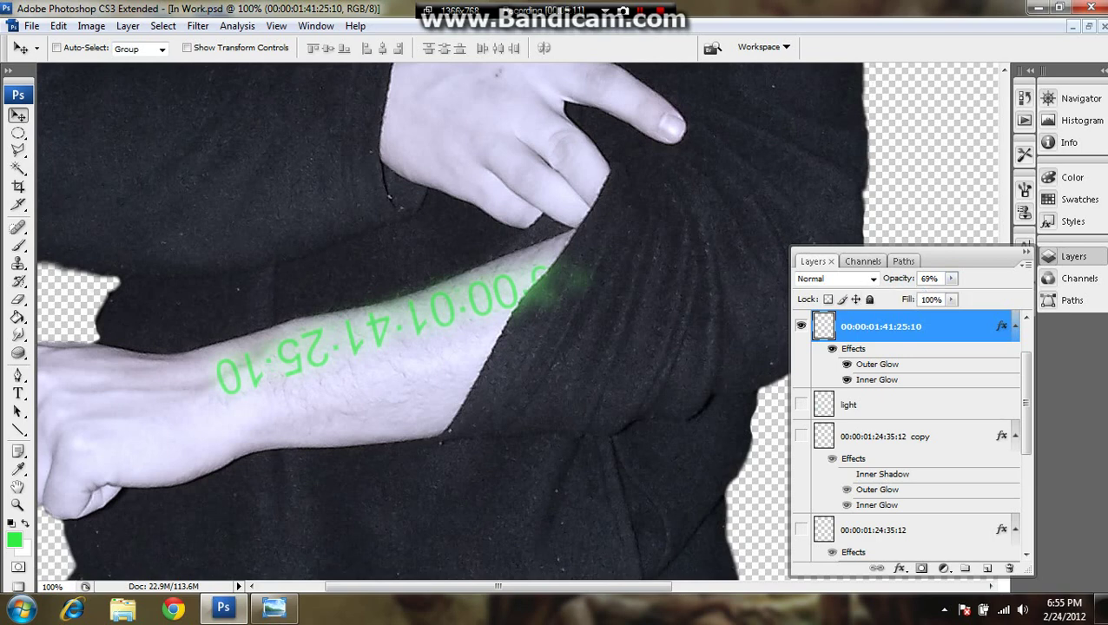
Select the light layer, make it visible and use Overlay as its blend mode.
key("ctrl+minus")
key("ctrl+minus")
key("ctrl+minus")
key("ctrl+plus")
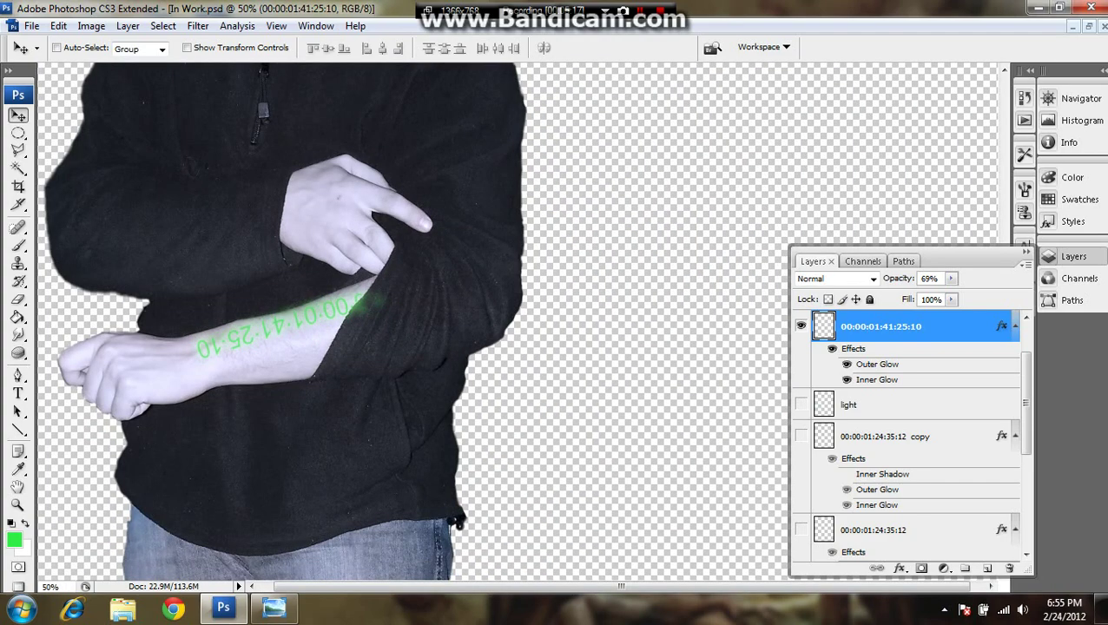
scroll(908, 434, "up", 2)
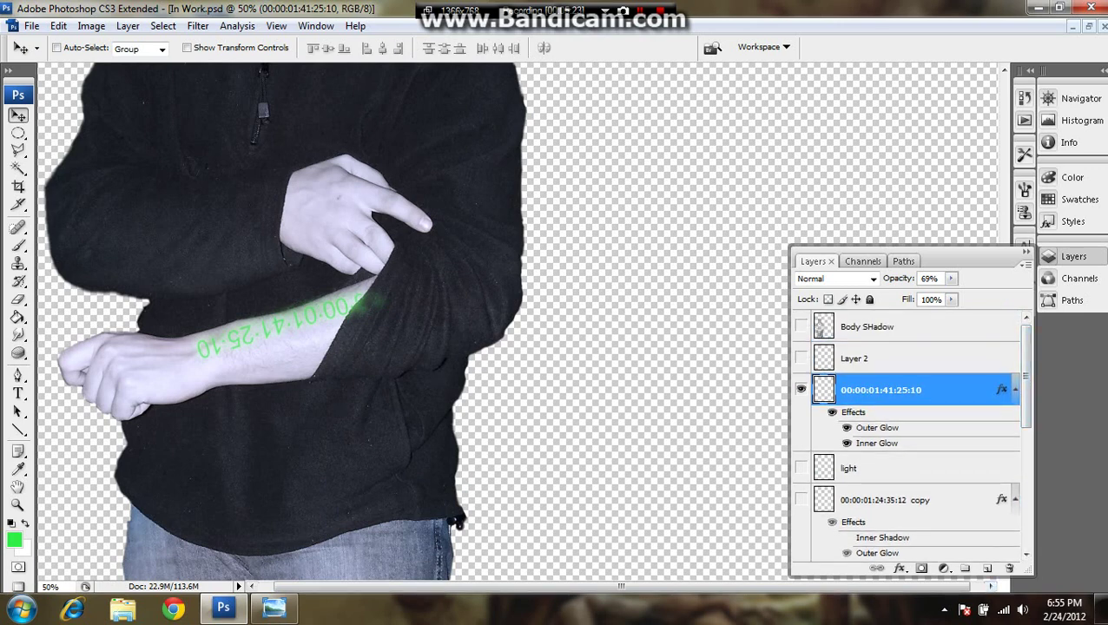
left_click(885, 358)
left_click(886, 468)
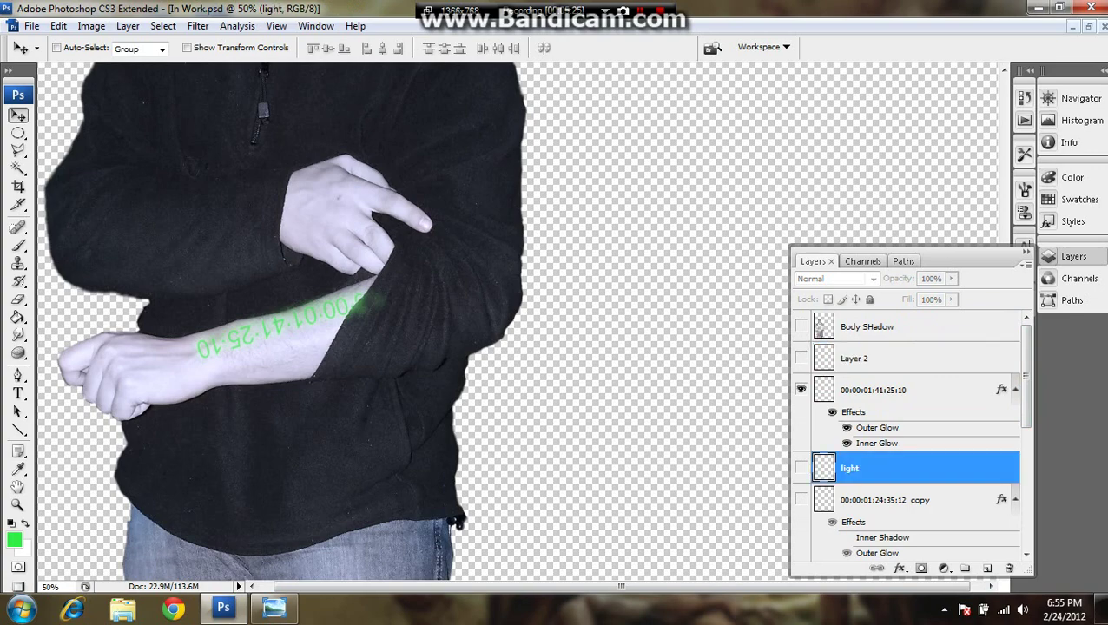
left_click(801, 468)
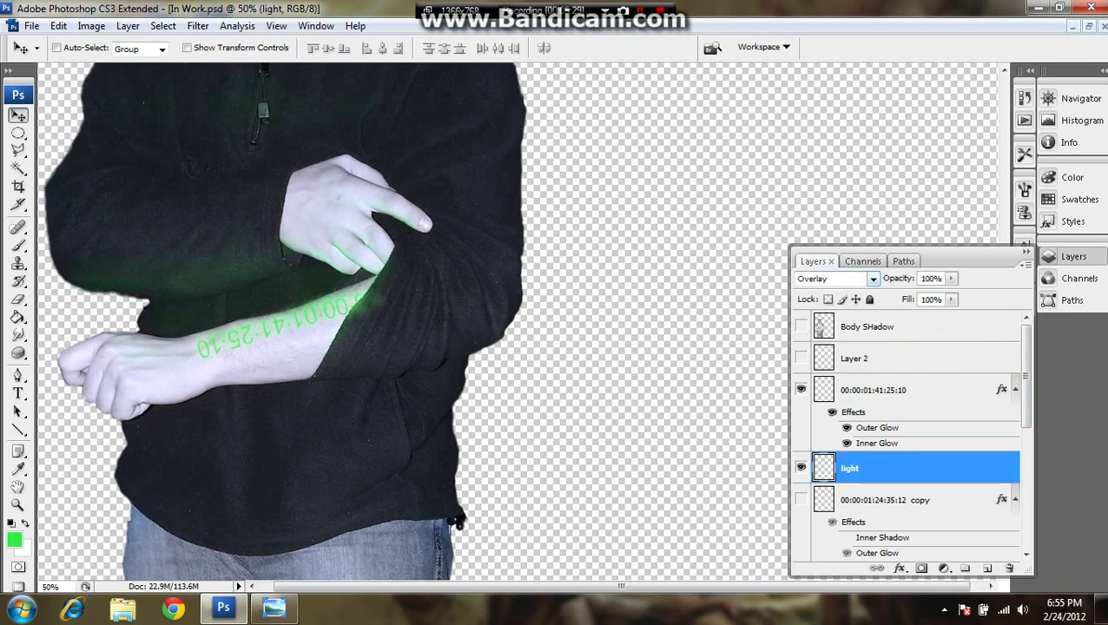
left_click(833, 278)
left_click(831, 203)
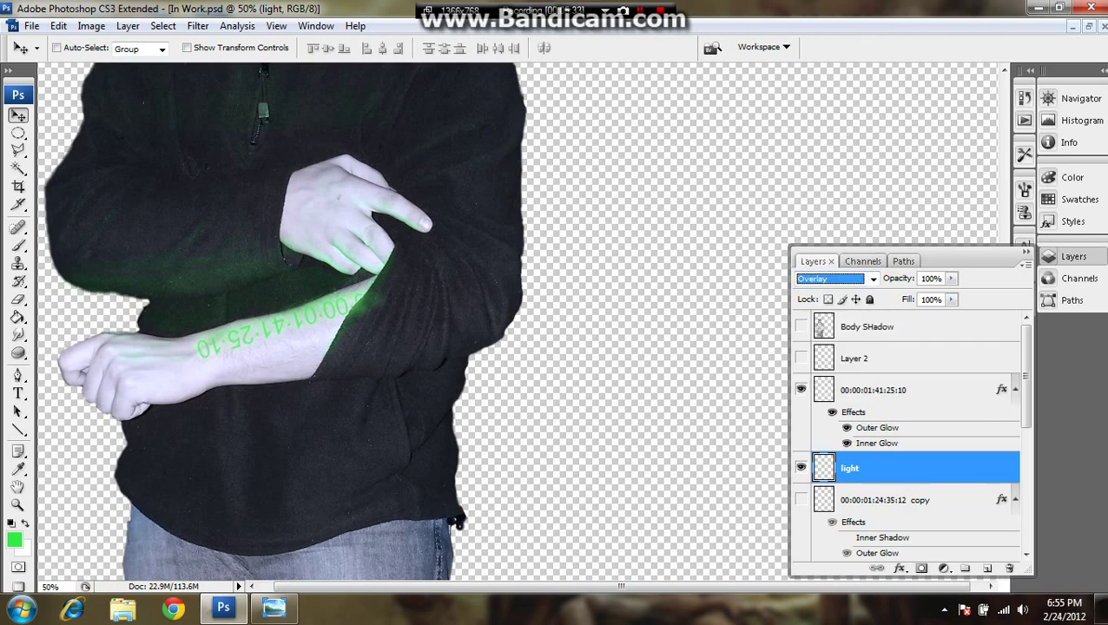
Switch to the Brush tool and set its diameter to 58 px for painting on the light layer.
left_click(18, 245)
right_click(173, 279)
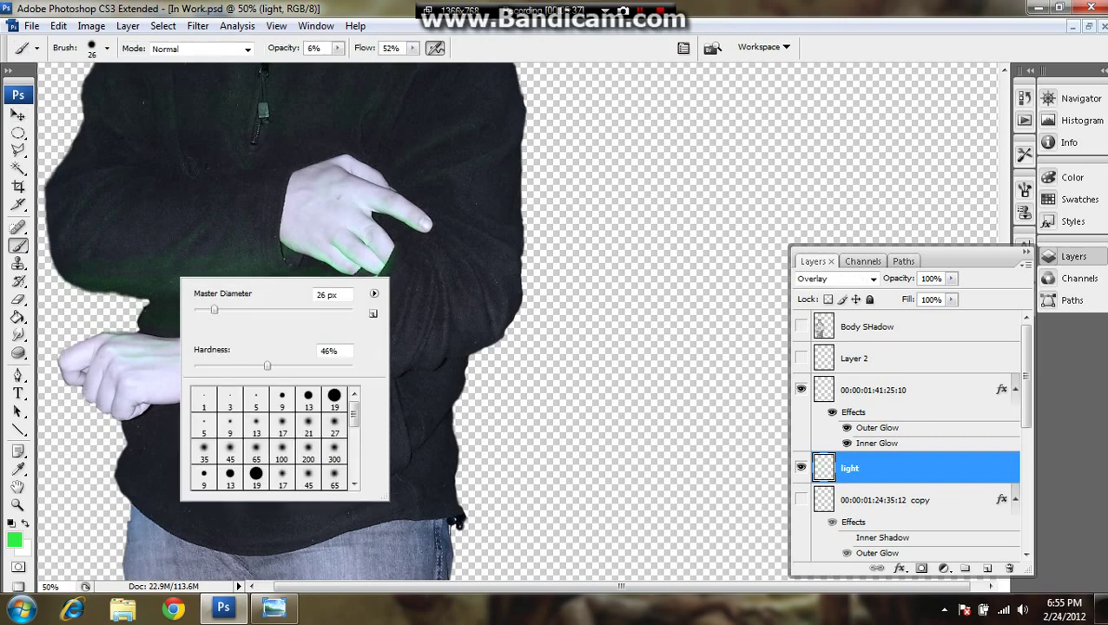
left_click_drag(214, 310, 240, 310)
key("Return")
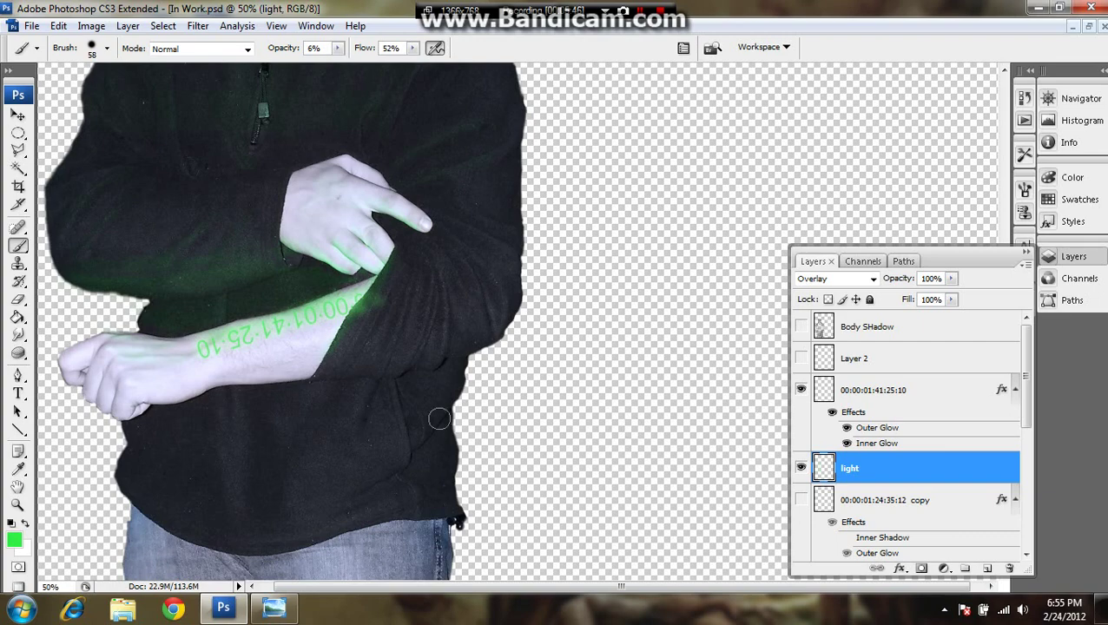
Compare the man's face with the light layer hidden and shown to examine where the green light falls.
scroll(439, 419, "up", 8)
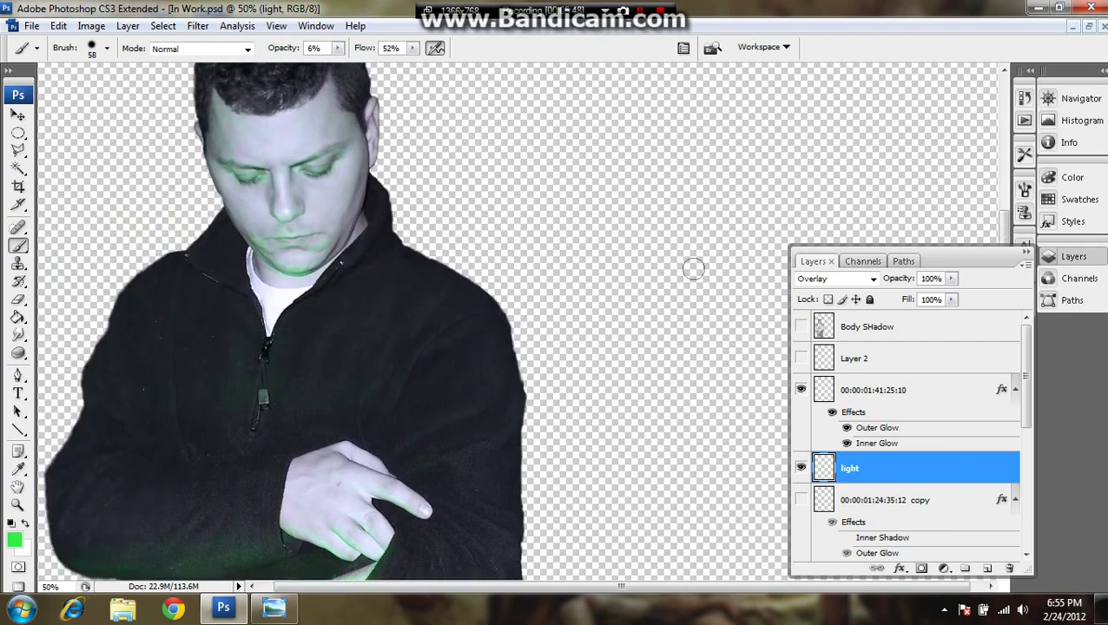
left_click(800, 467)
left_click(800, 468)
left_click(800, 467)
left_click(801, 467)
mouse_move(248, 130)
left_mouse_down()
mouse_move(222, 149)
mouse_move(309, 124)
mouse_move(293, 127)
mouse_move(344, 142)
mouse_move(343, 131)
mouse_move(320, 117)
mouse_move(311, 210)
mouse_move(321, 213)
mouse_move(311, 213)
mouse_move(351, 233)
left_mouse_up()
scroll(220, 398, "down", 5)
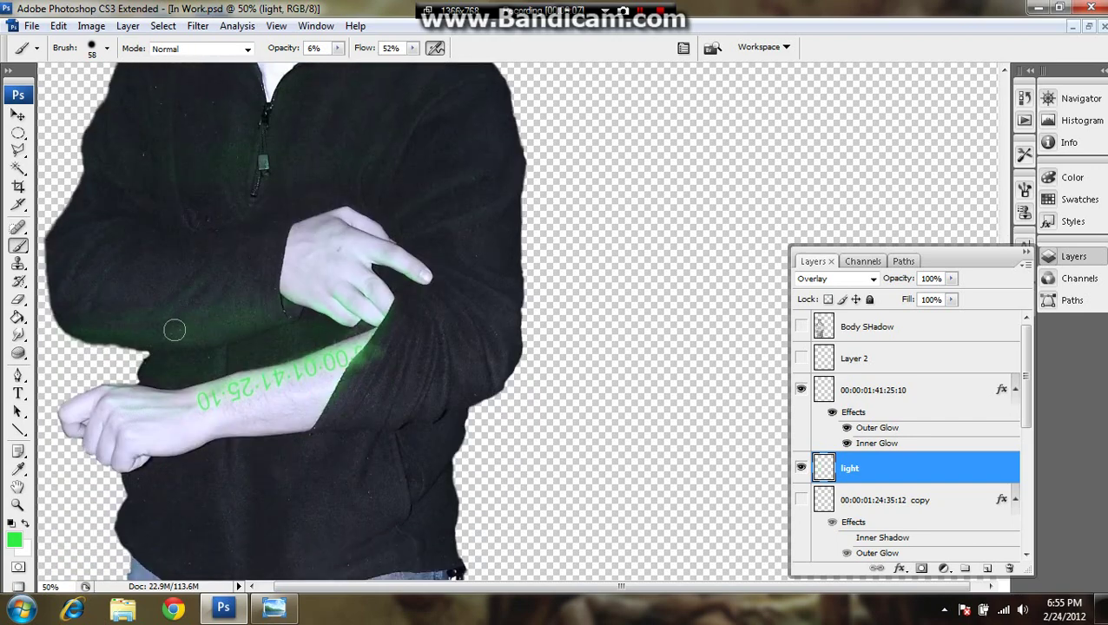
Try a green brush stroke at 96% opacity across the jacket above the upper hand, and undo it.
left_click(338, 48)
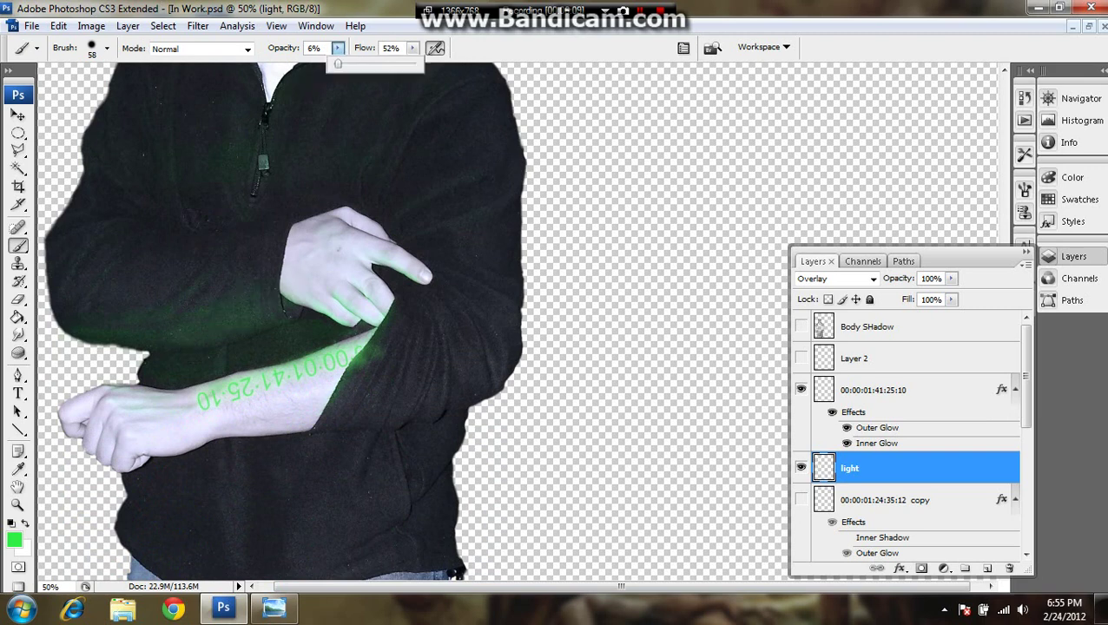
left_click_drag(338, 64, 415, 64)
mouse_move(308, 187)
left_mouse_down()
mouse_move(247, 232)
mouse_move(319, 134)
mouse_move(158, 240)
mouse_move(130, 227)
mouse_move(276, 186)
mouse_move(337, 198)
mouse_move(146, 315)
mouse_move(227, 301)
mouse_move(79, 286)
mouse_move(73, 270)
mouse_move(242, 226)
mouse_move(314, 267)
mouse_move(232, 283)
mouse_move(344, 216)
left_mouse_up()
key("ctrl+z")
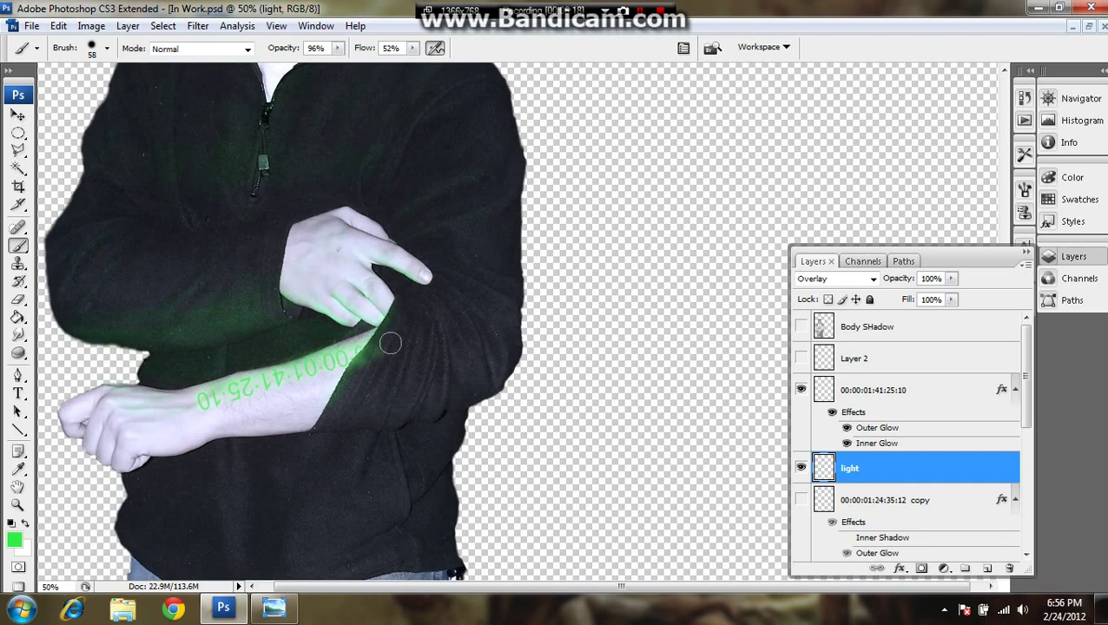
Set the brush opacity to 31% and paint green light at the rolled-up sleeve's edge and along the other sleeve's lower edge.
left_click(338, 49)
left_click_drag(338, 64, 284, 64)
left_click(366, 341)
left_click_drag(103, 339, 124, 338)
scroll(248, 293, "right", 1)
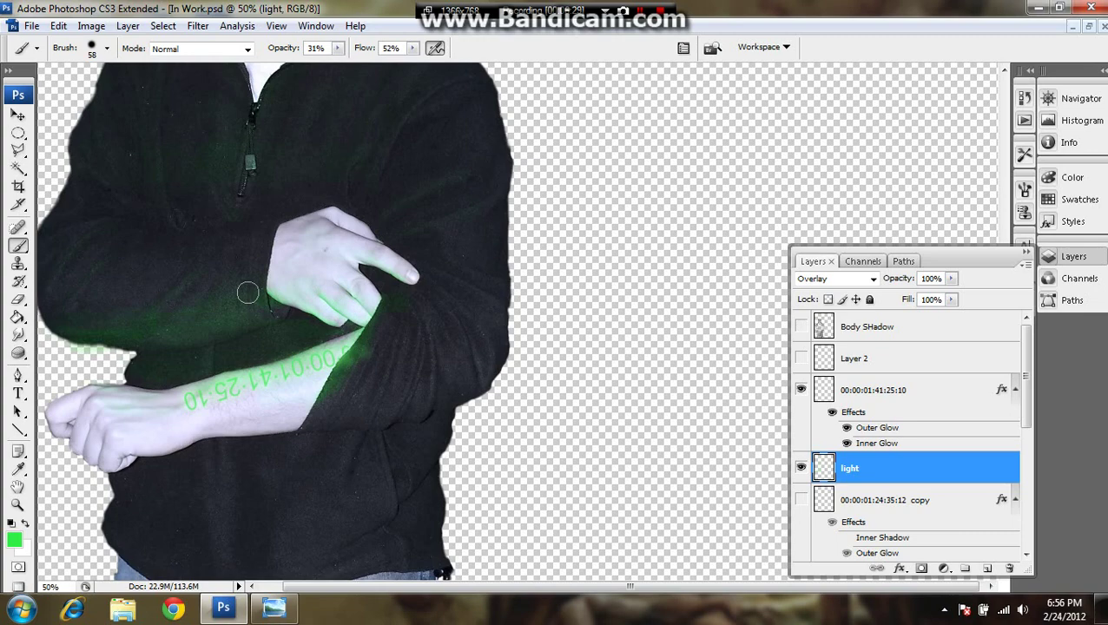
Show the Body SHadow layer and set its blending mode to Hard Light.
key("ctrl+minus")
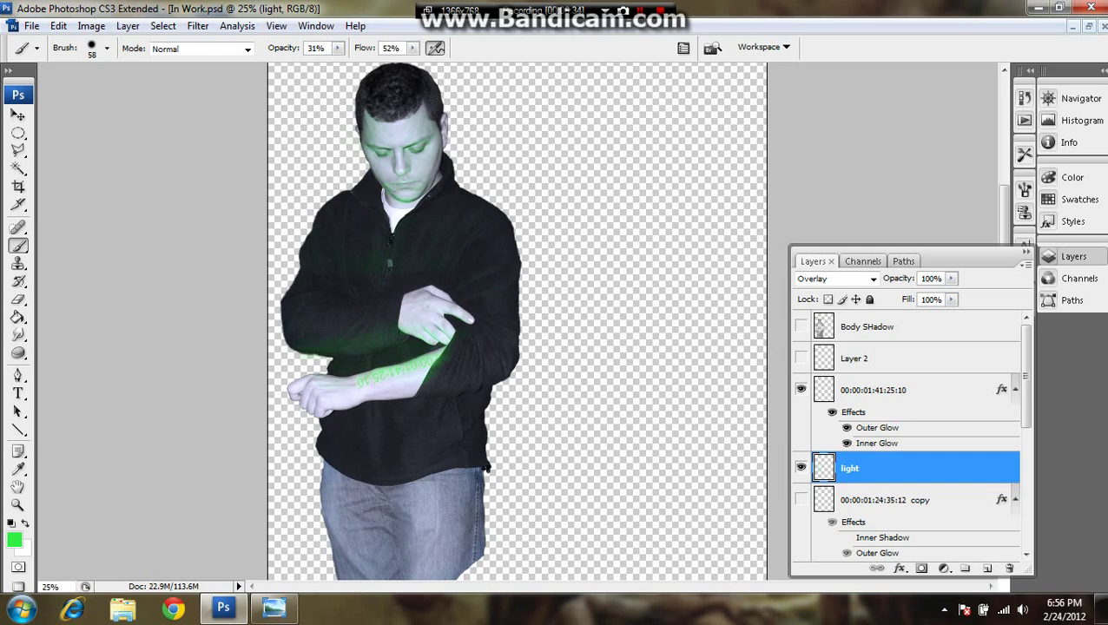
left_click(869, 328)
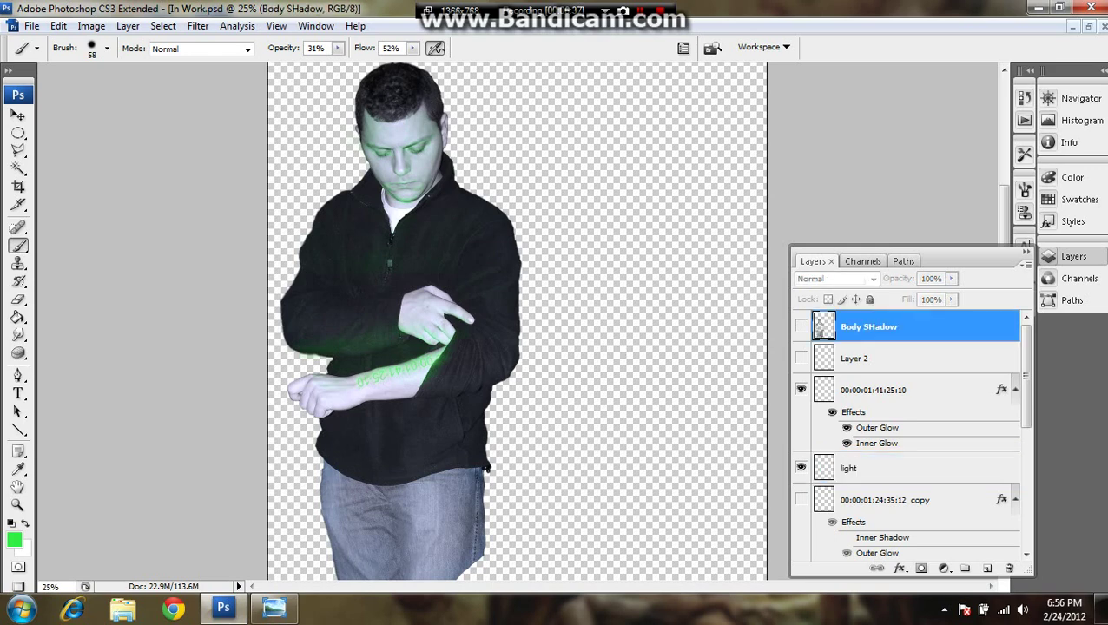
left_click(801, 326)
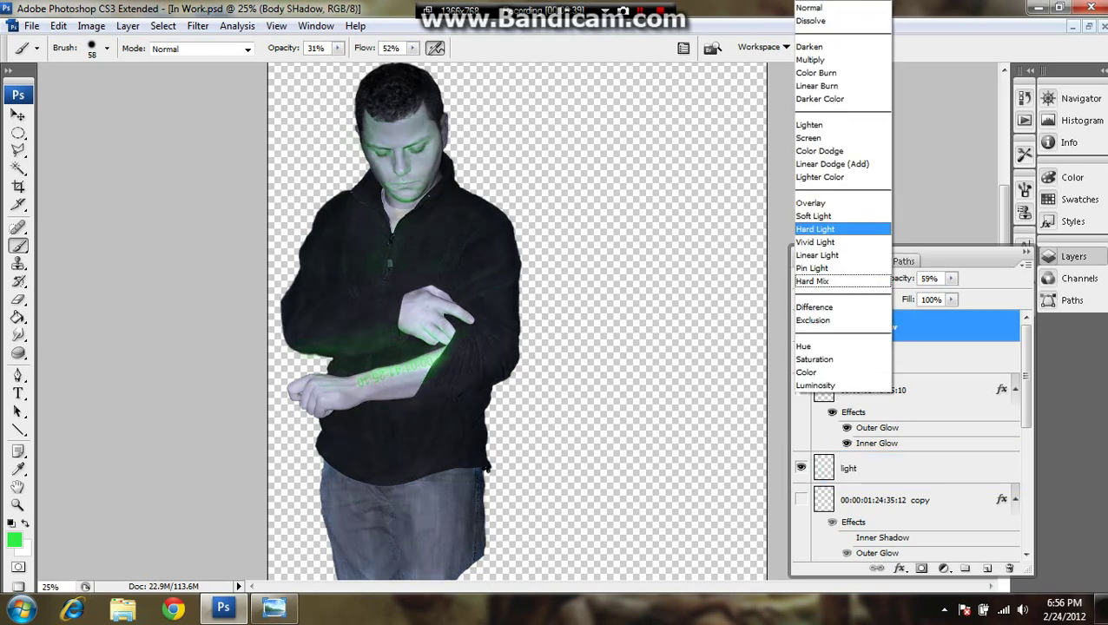
left_click(842, 228)
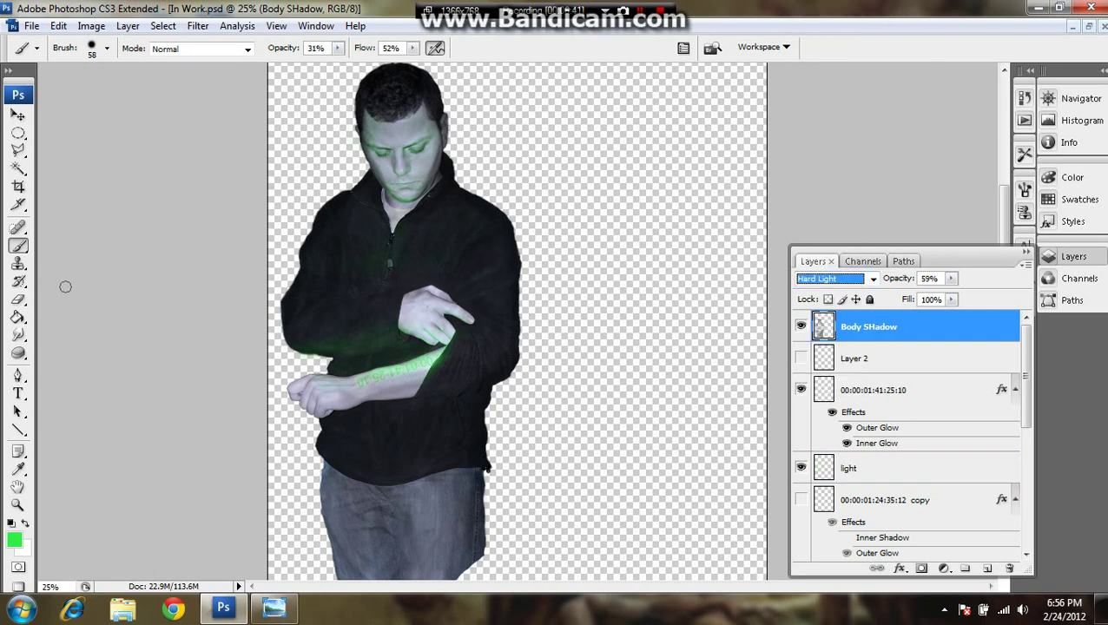
Reset the foreground and background colours to black and white, and select the light layer.
key("d")
mouse_move(402, 132)
left_mouse_down()
mouse_move(357, 124)
mouse_move(428, 146)
mouse_move(397, 164)
mouse_move(401, 137)
mouse_move(416, 154)
mouse_move(419, 195)
mouse_move(386, 194)
mouse_move(382, 146)
mouse_move(419, 179)
mouse_move(389, 230)
mouse_move(378, 150)
mouse_move(379, 180)
mouse_move(430, 170)
mouse_move(411, 205)
left_mouse_up()
left_click(895, 468)
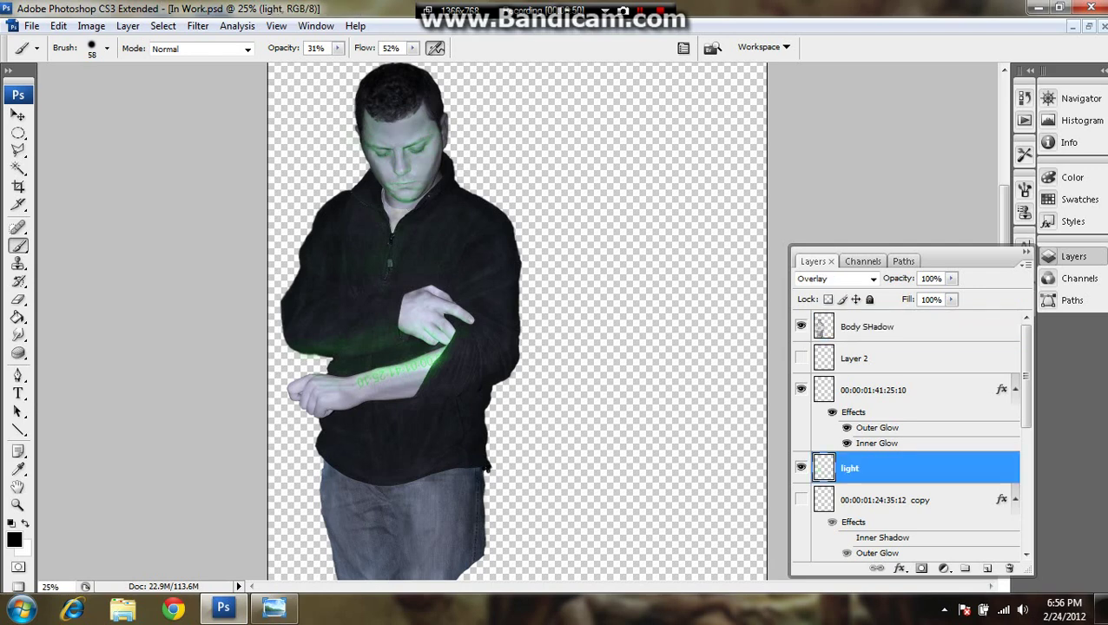
Compare the figure with the Body SHadow layer and the Background copy 2 layer each hidden and shown to examine their contribution.
left_click(801, 325)
left_click(801, 326)
left_click(801, 325)
left_click(801, 325)
left_click_drag(1027, 376, 1026, 498)
left_click(800, 483)
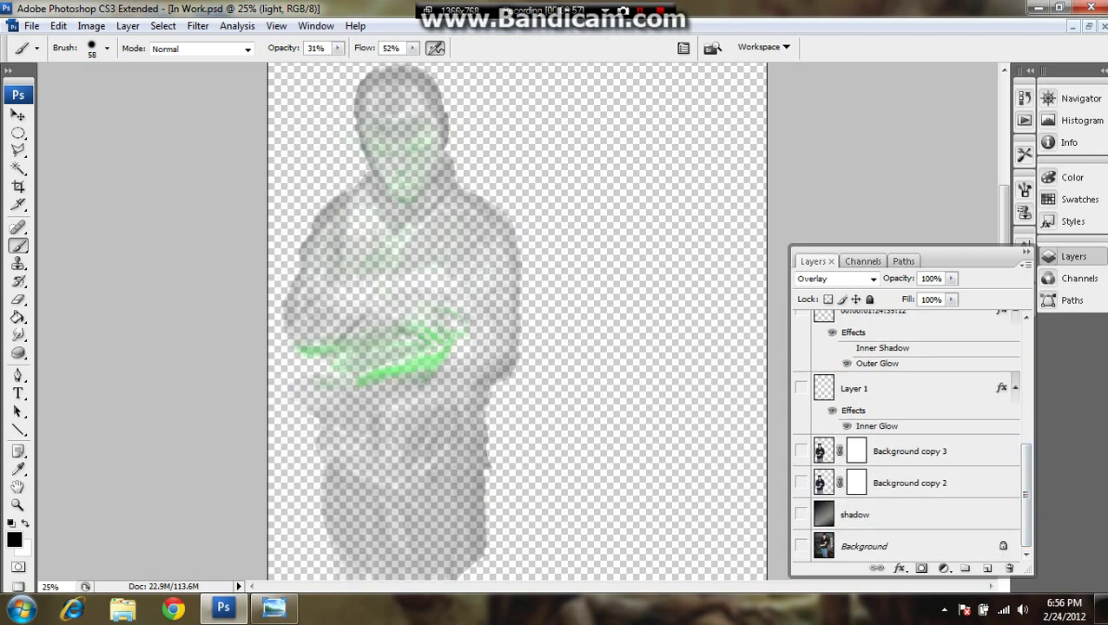
left_click(800, 480)
left_click(800, 480)
left_click(801, 481)
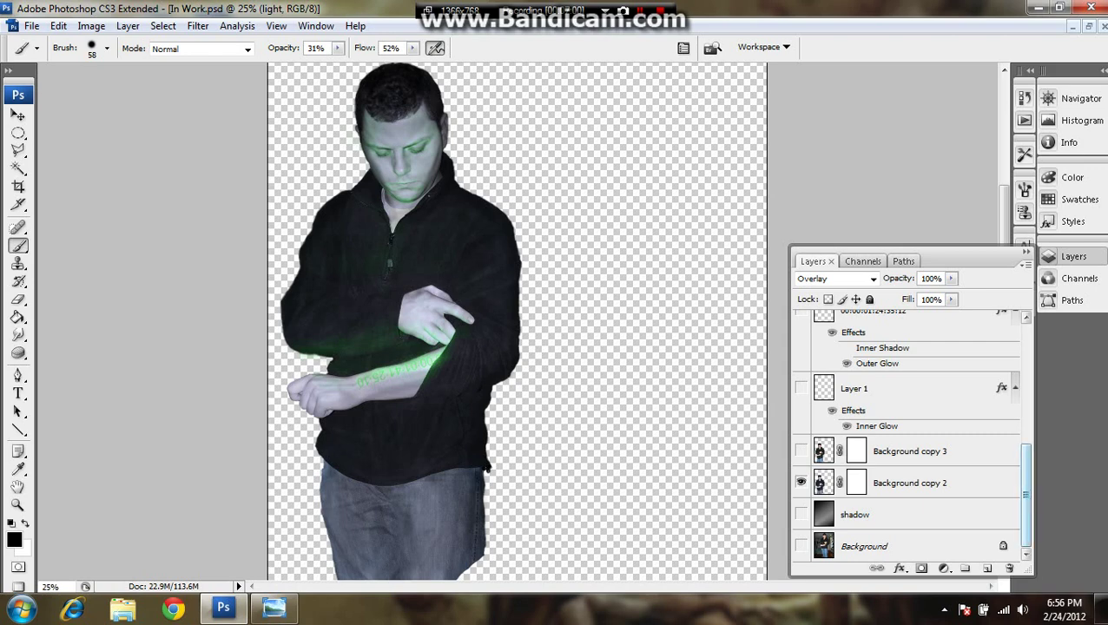
Show the shadow layer's grey gradient behind the man and switch to the Paint Bucket tool.
mouse_move(1025, 495)
left_mouse_down()
mouse_move(1025, 374)
mouse_move(1026, 481)
left_mouse_up()
scroll(908, 434, "down", 3)
left_click(801, 514)
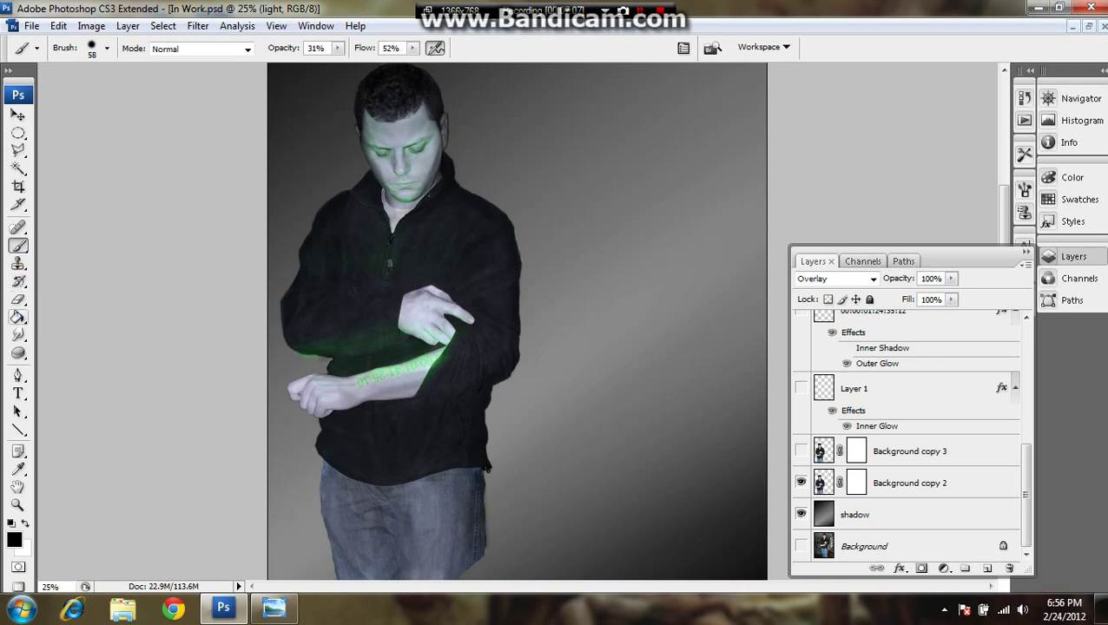
left_click(18, 317)
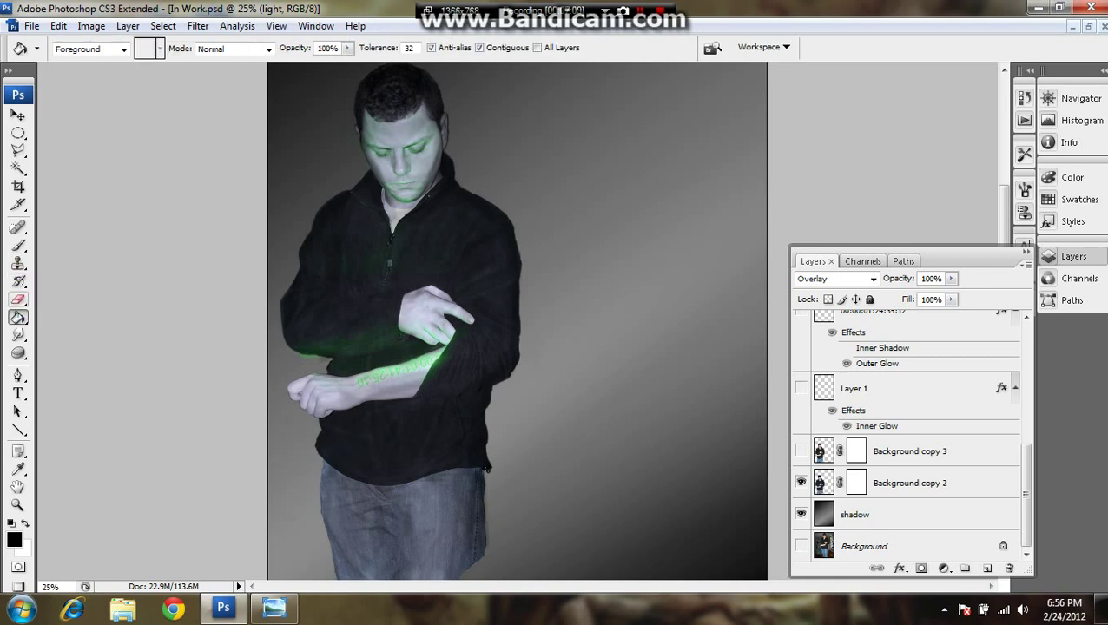